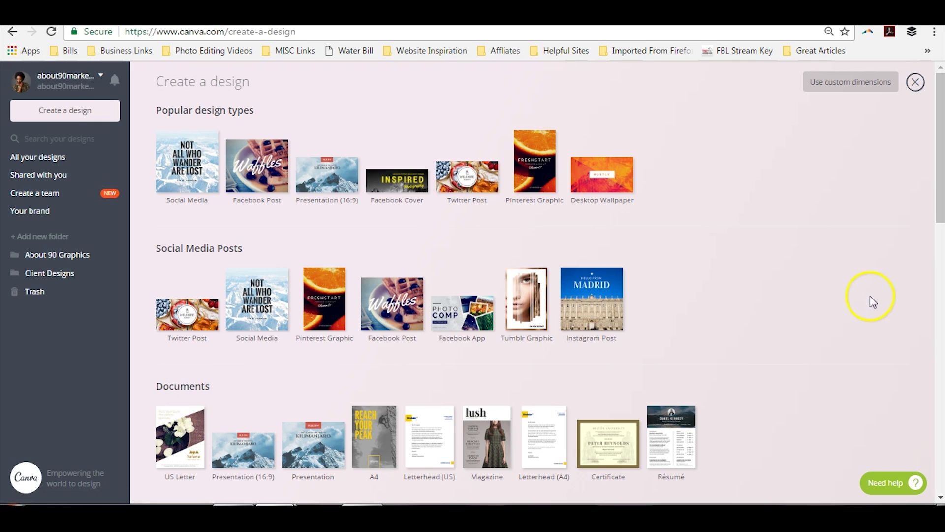
Scroll the Canva design catalogue down to the Blogging & eBooks category
scroll(869, 300, "down", 4)
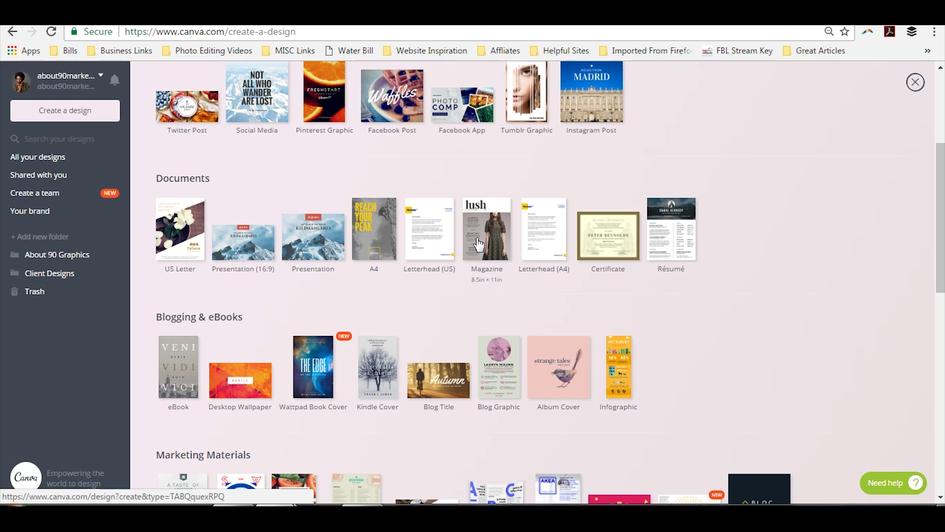
left_click(166, 363)
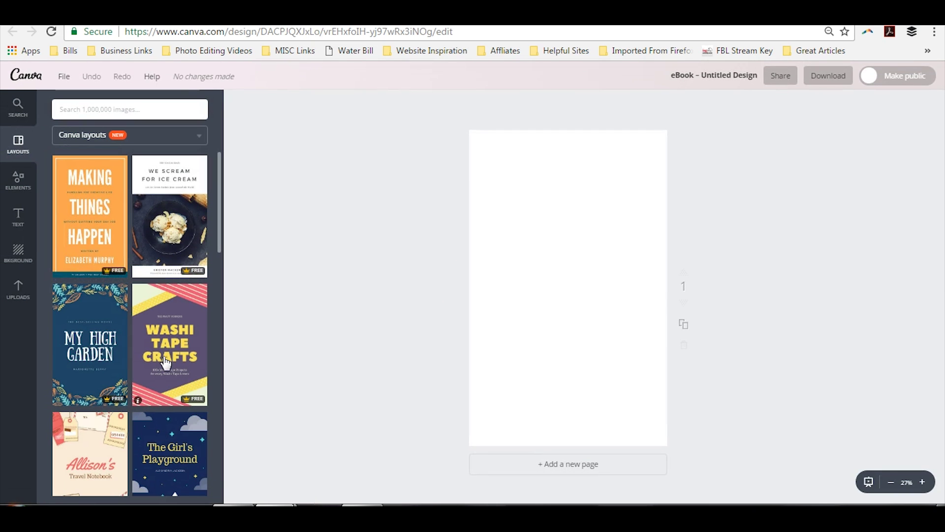
scroll(91, 326, "down", 20)
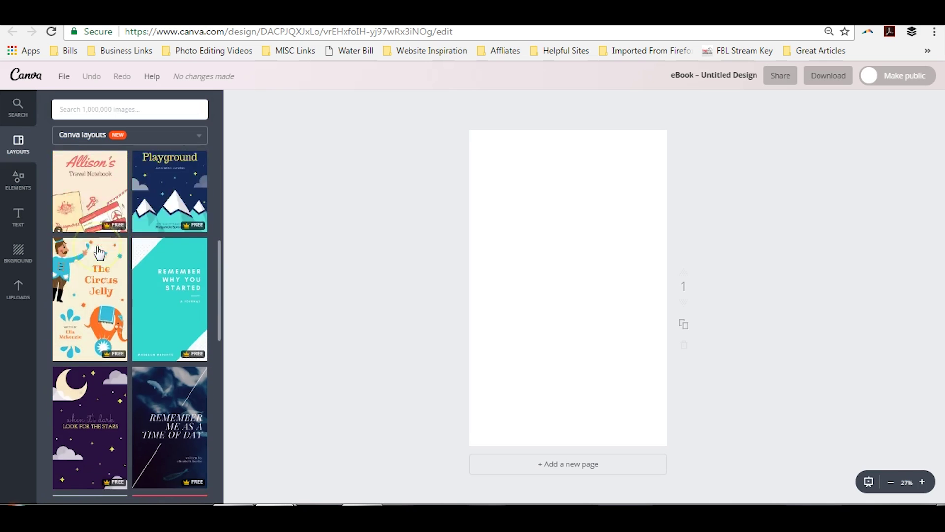
scroll(99, 253, "down", 15)
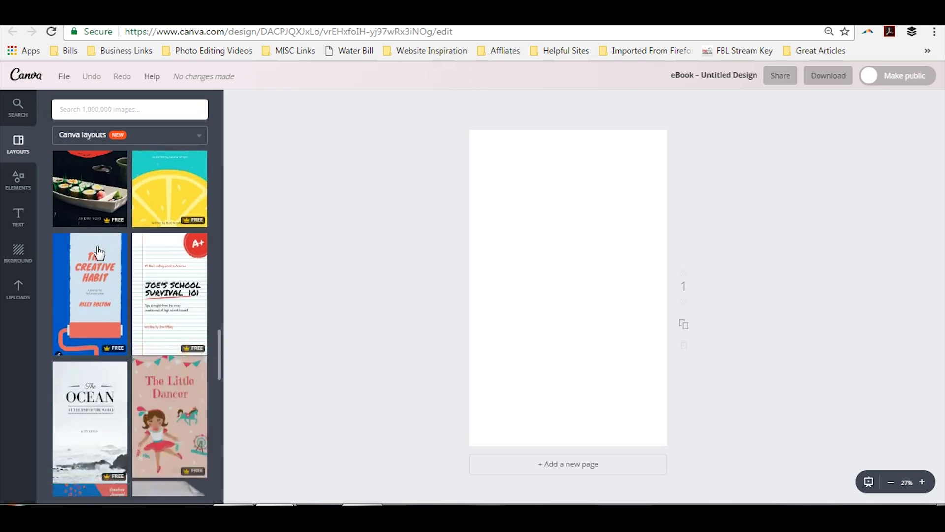
scroll(99, 252, "down", 8)
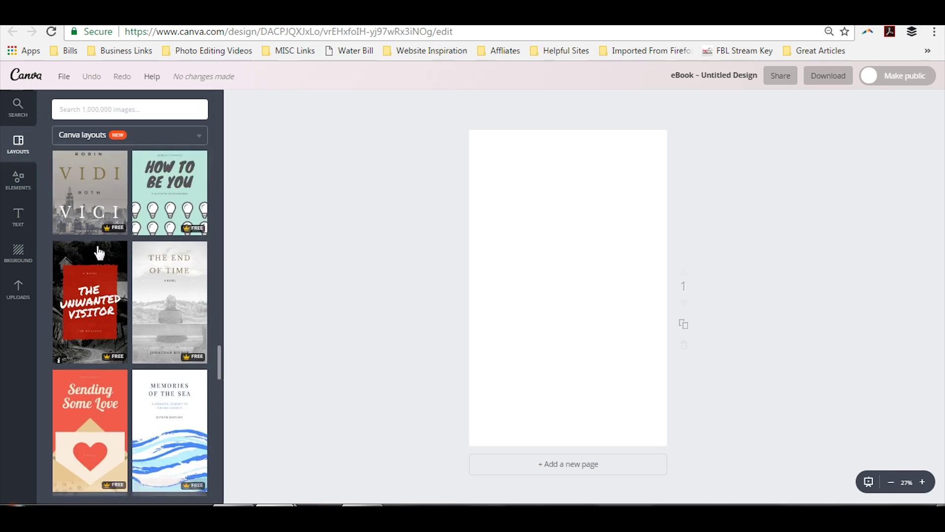
left_click(116, 242)
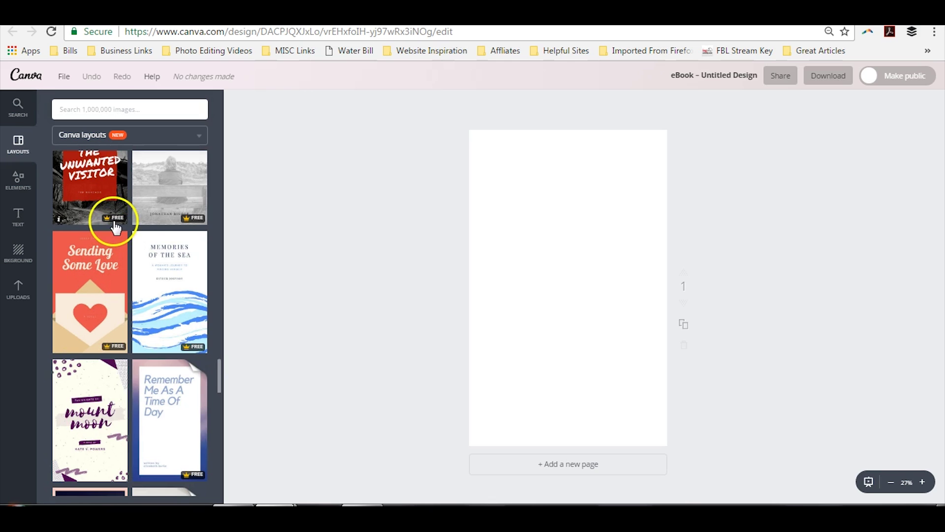
scroll(133, 274, "down", 6)
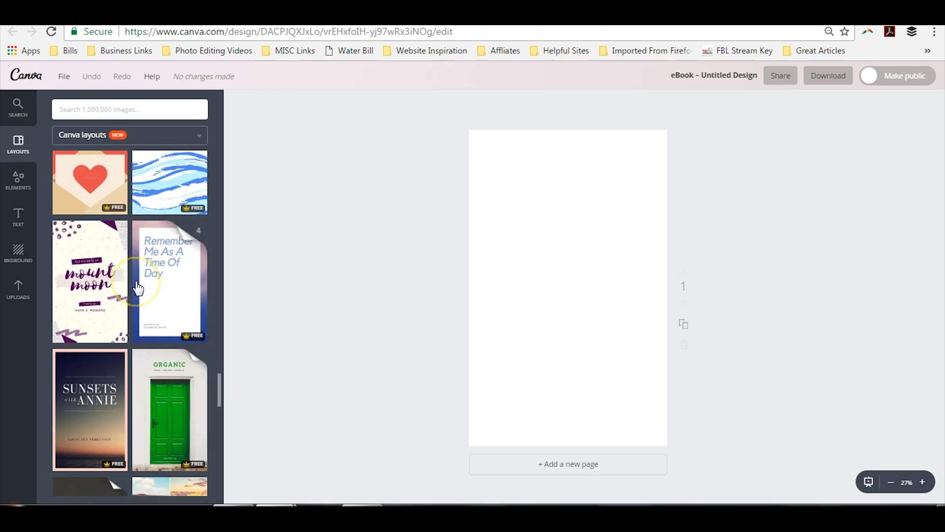
scroll(118, 320, "up", 4)
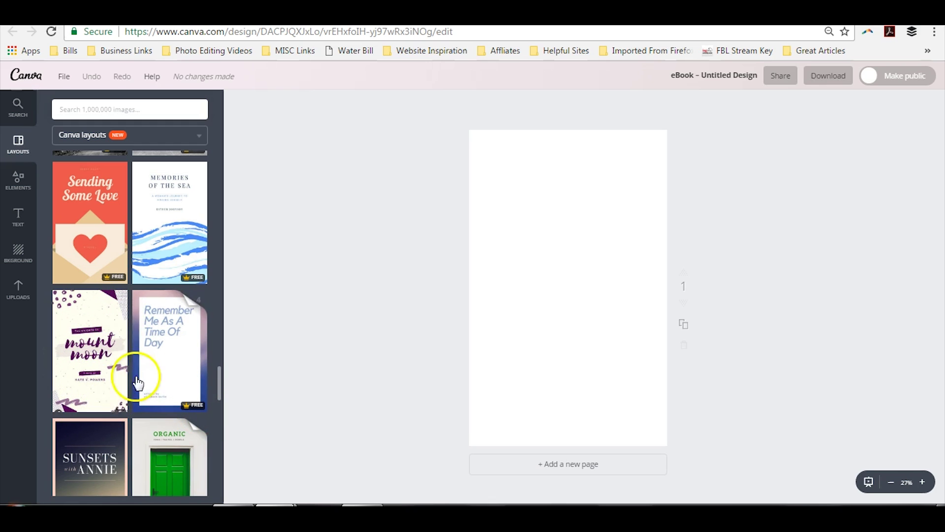
left_click(162, 382)
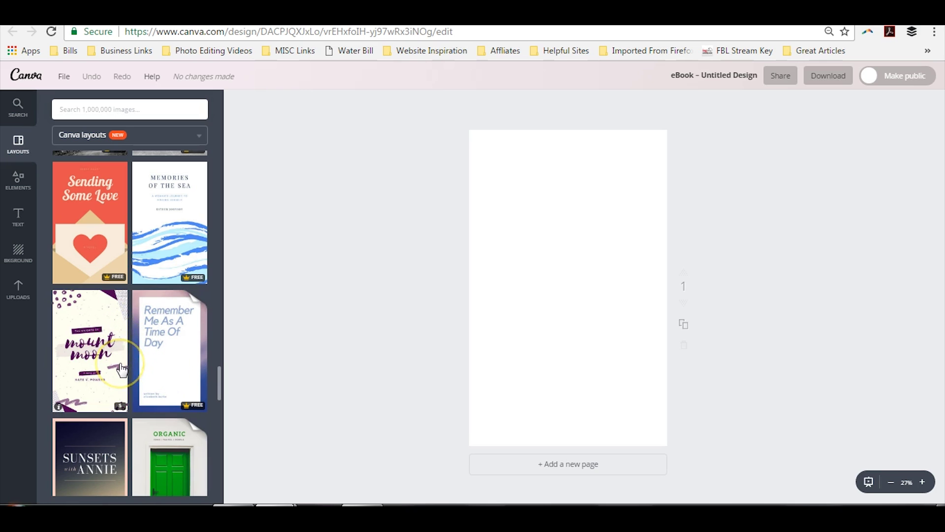
left_click(155, 373)
scroll(164, 386, "down", 4)
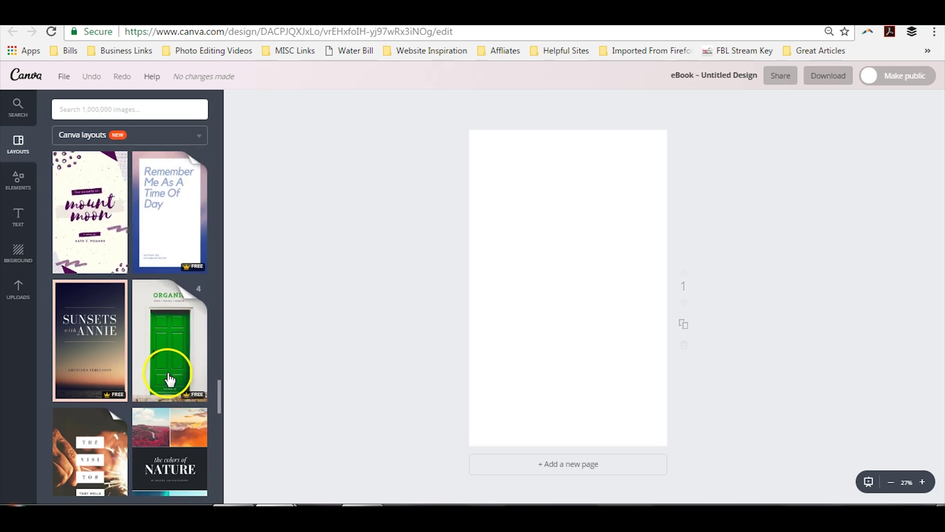
scroll(99, 308, "down", 3)
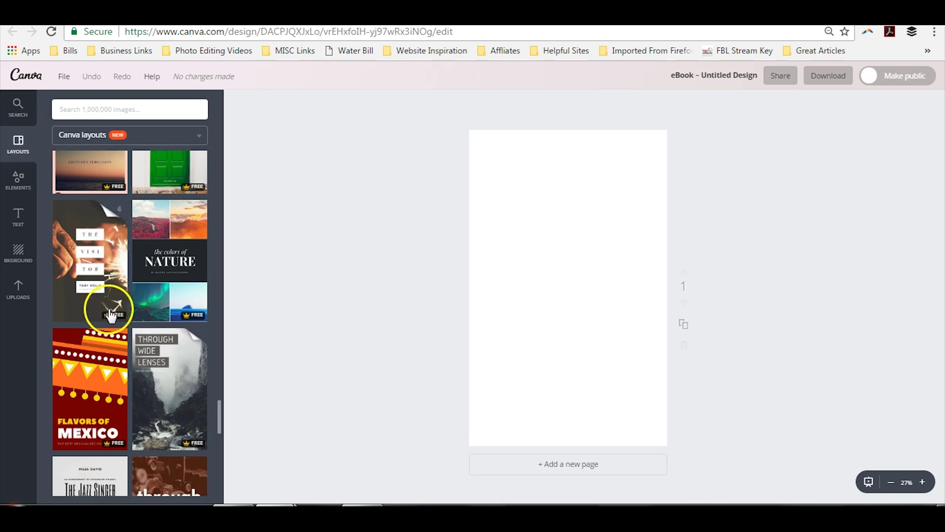
scroll(153, 296, "down", 3)
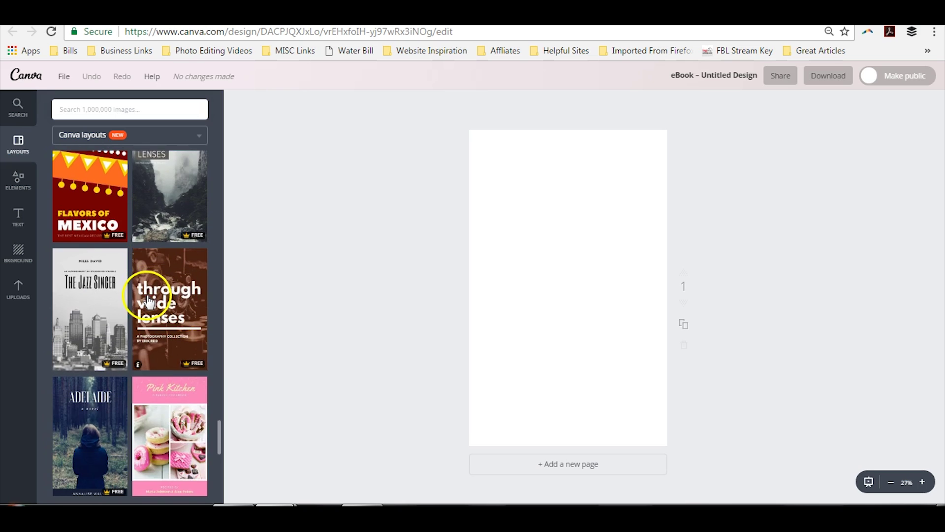
scroll(147, 300, "up", 1)
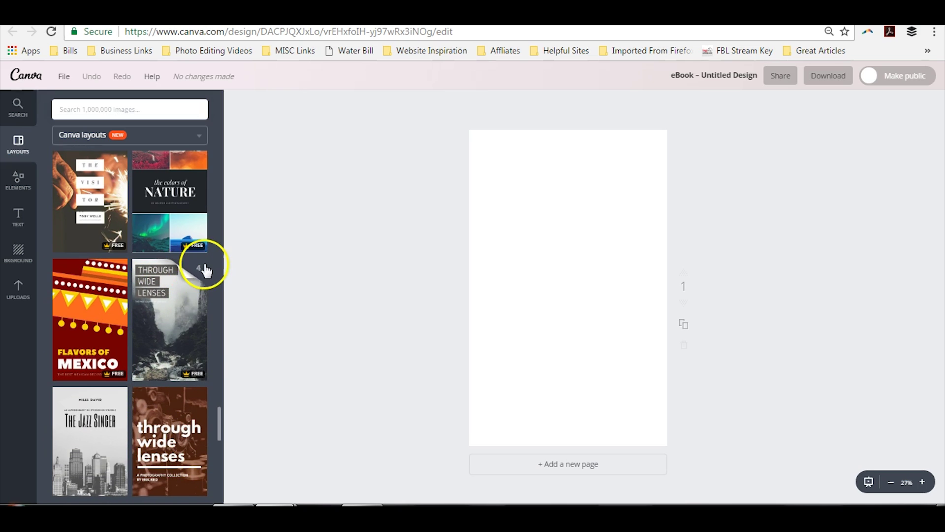
left_click(187, 285)
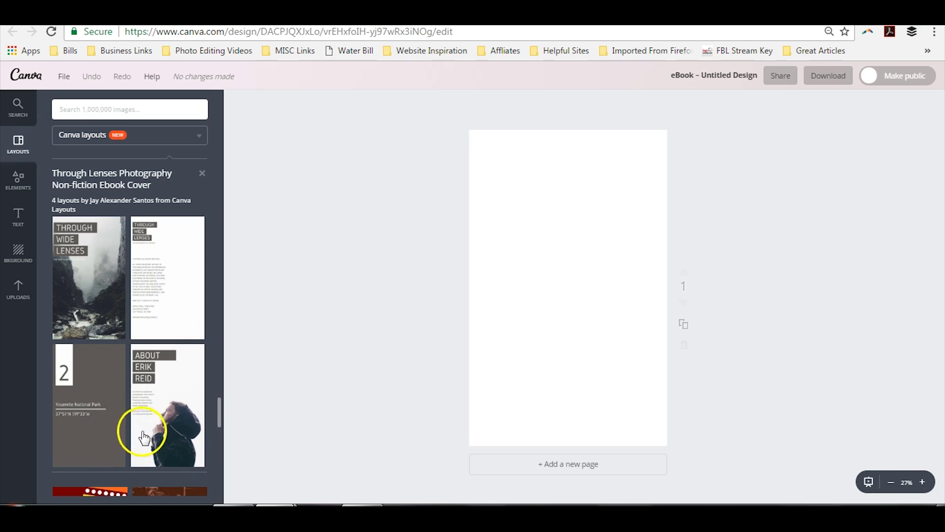
scroll(155, 289, "up", 3)
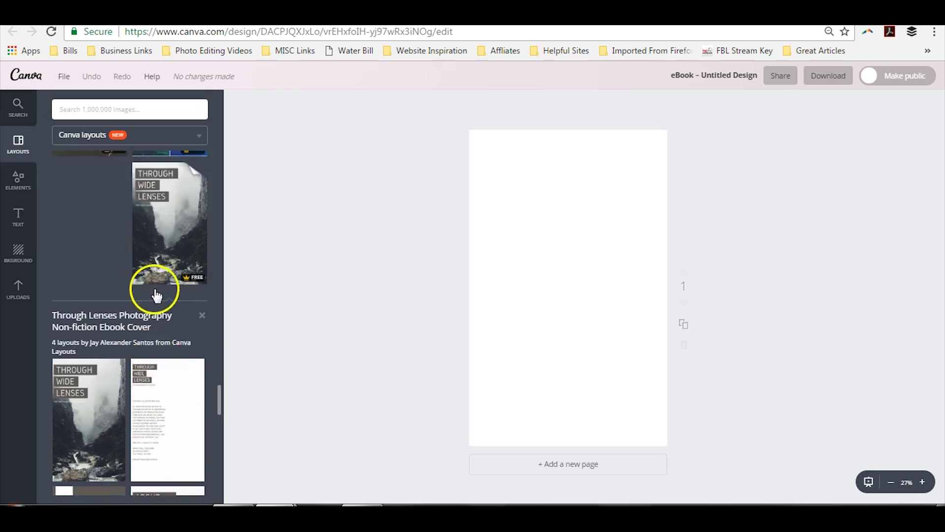
left_click(158, 280)
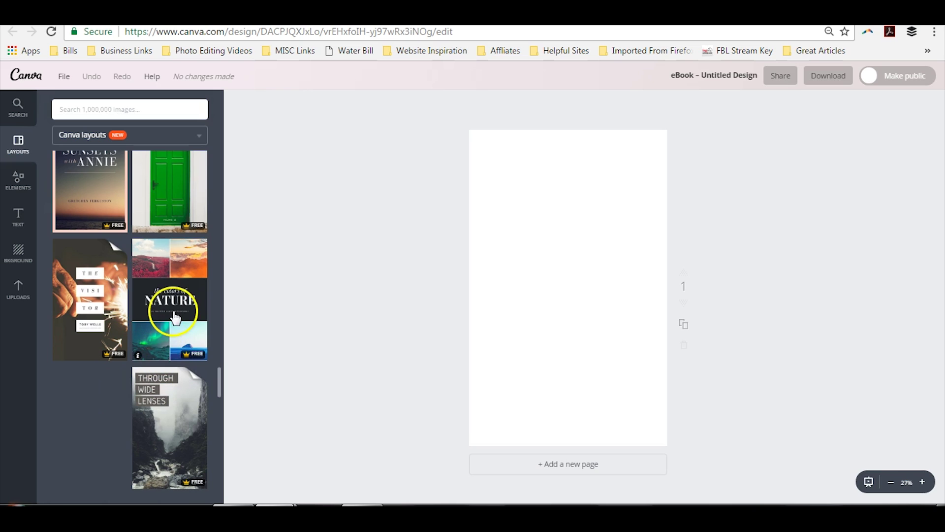
Apply the colors of NATURE cover layout, then add page 2 with the Through Wide Lenses About layout
left_click(181, 282)
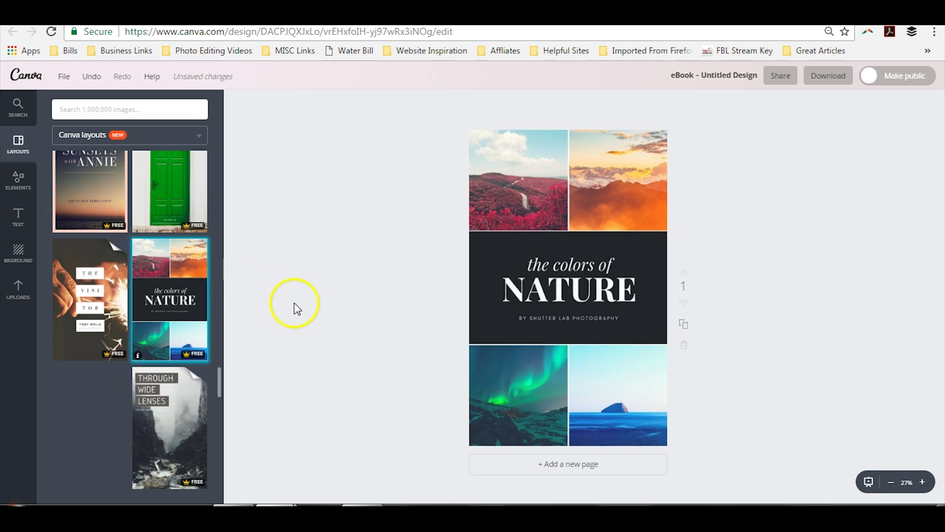
left_click(573, 465)
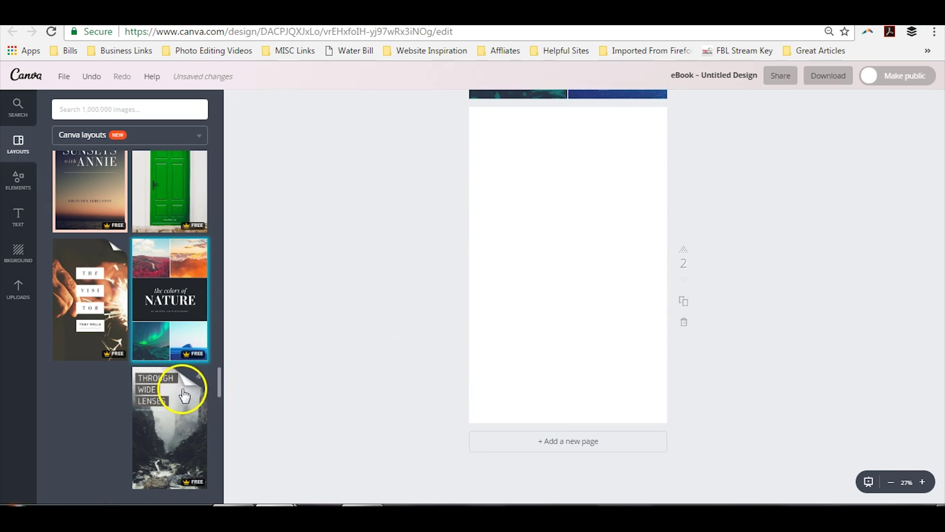
scroll(187, 335, "down", 4)
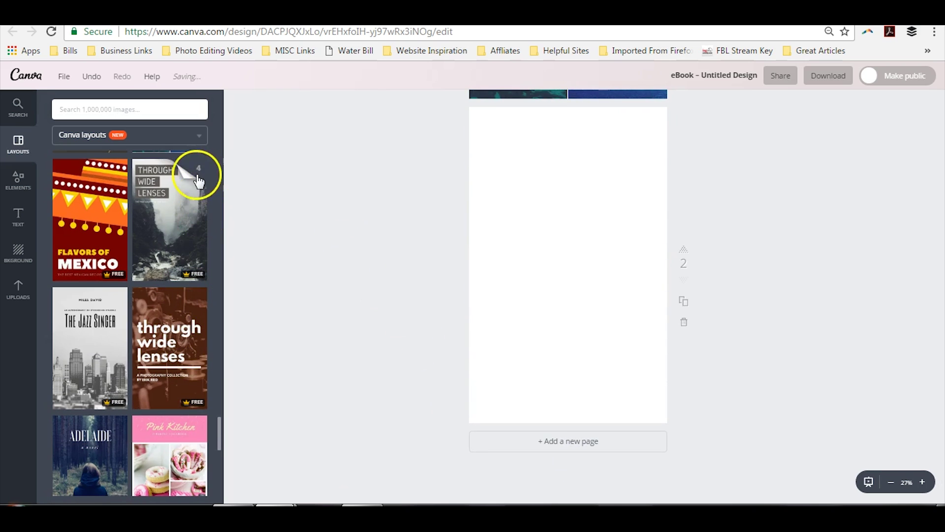
left_click(167, 271)
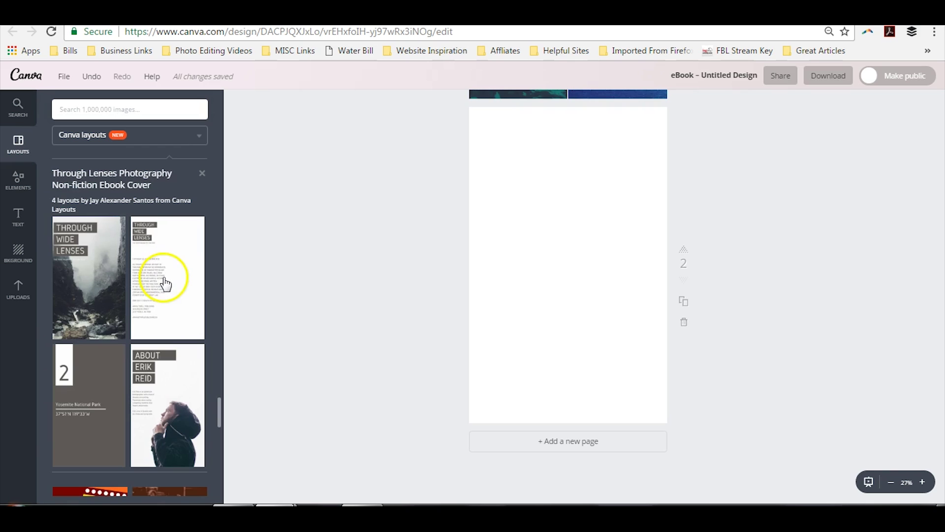
scroll(342, 262, "up", 6)
scroll(443, 249, "down", 7)
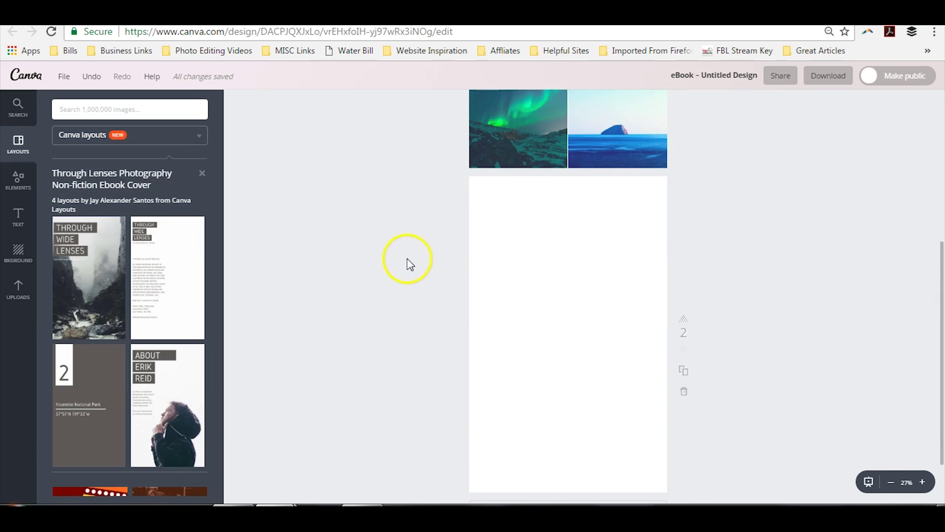
left_click(158, 390)
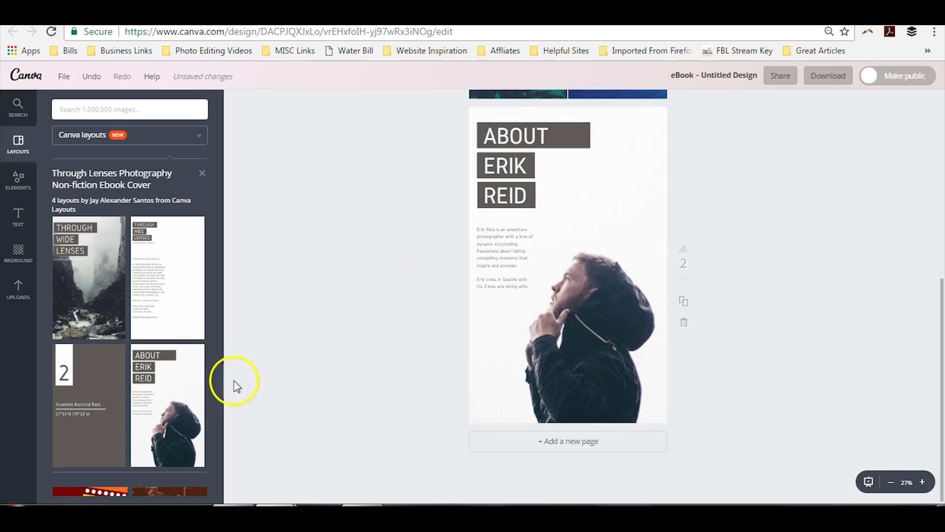
scroll(362, 389, "up", 7)
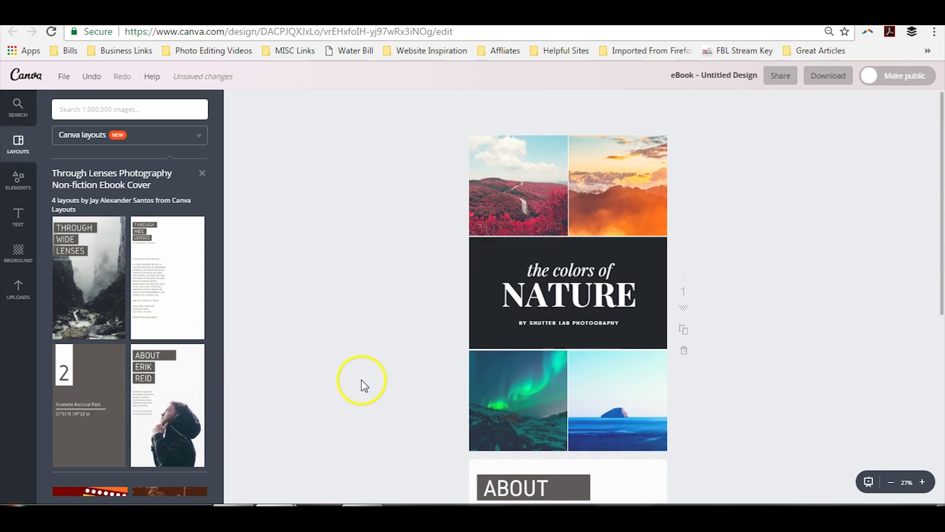
scroll(364, 388, "down", 7)
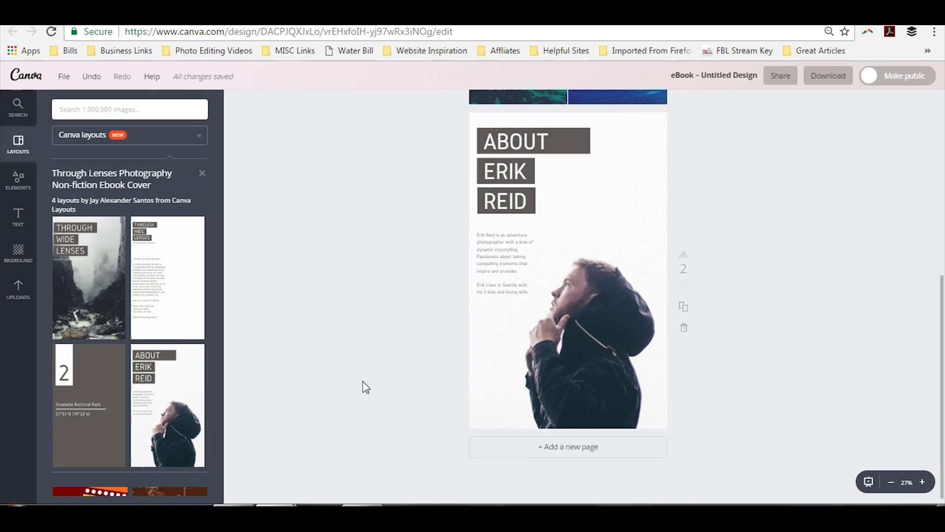
scroll(378, 381, "up", 6)
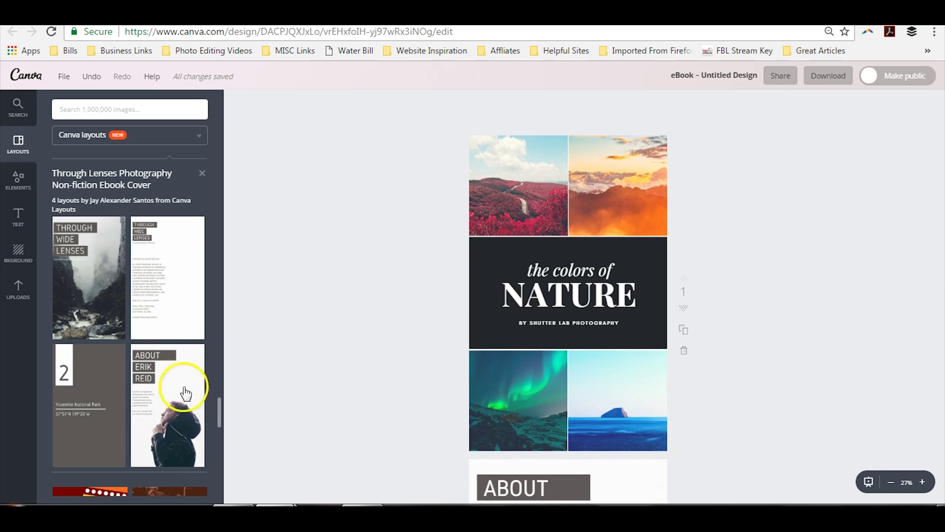
scroll(383, 280, "down", 6)
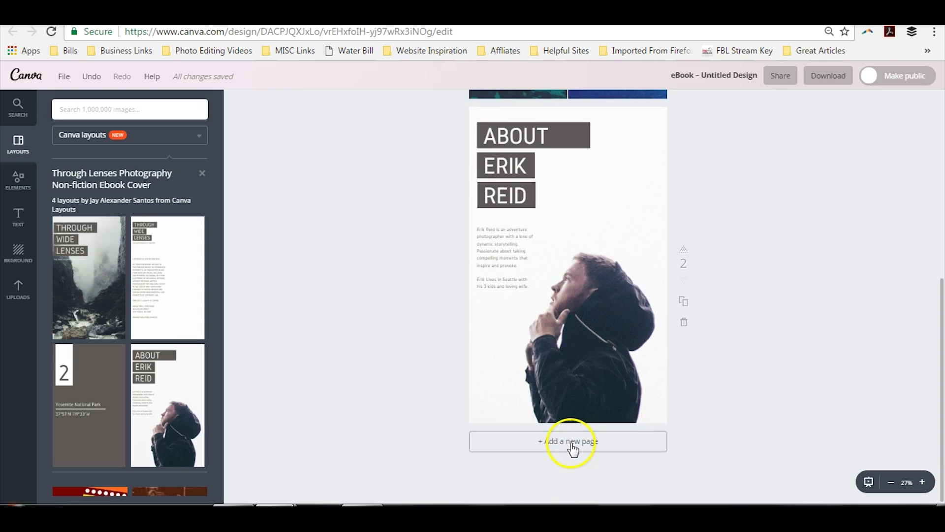
Add a third page with the copyright layout and duplicate it as page 4
left_click(569, 445)
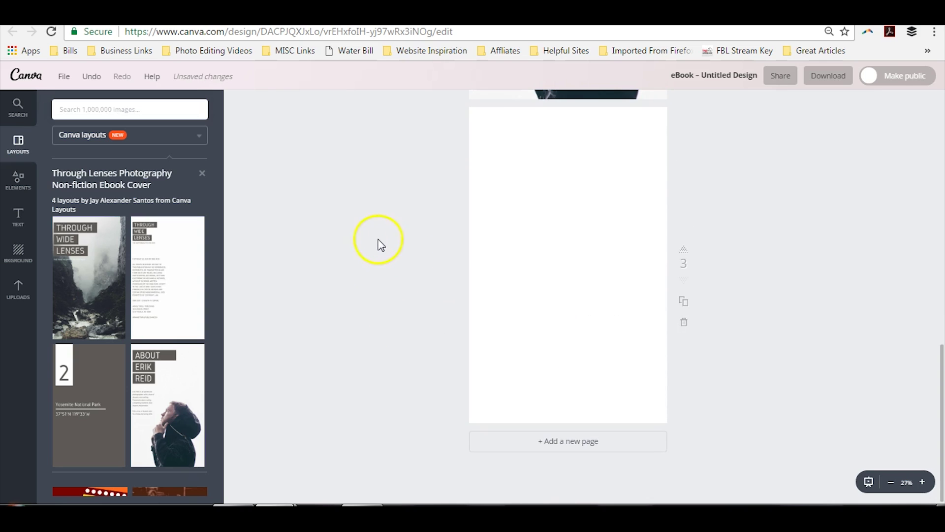
left_click(148, 306)
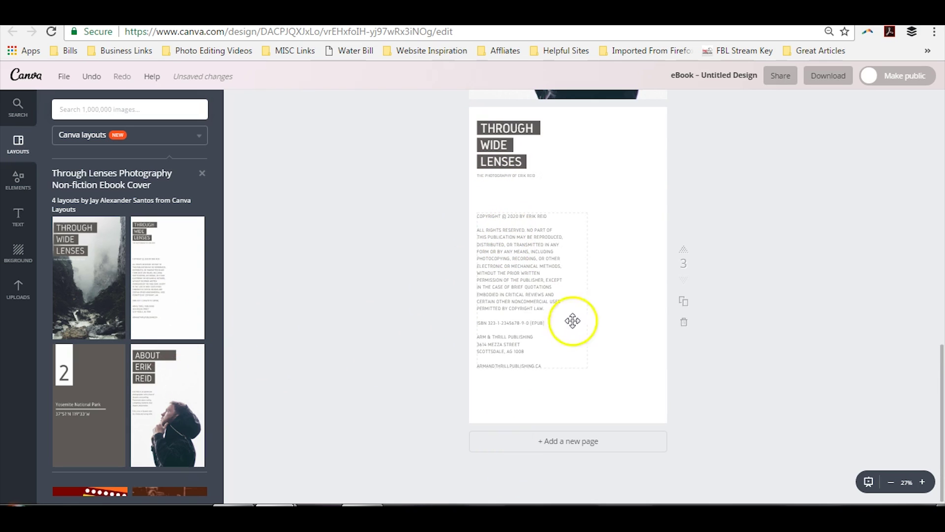
left_click(684, 301)
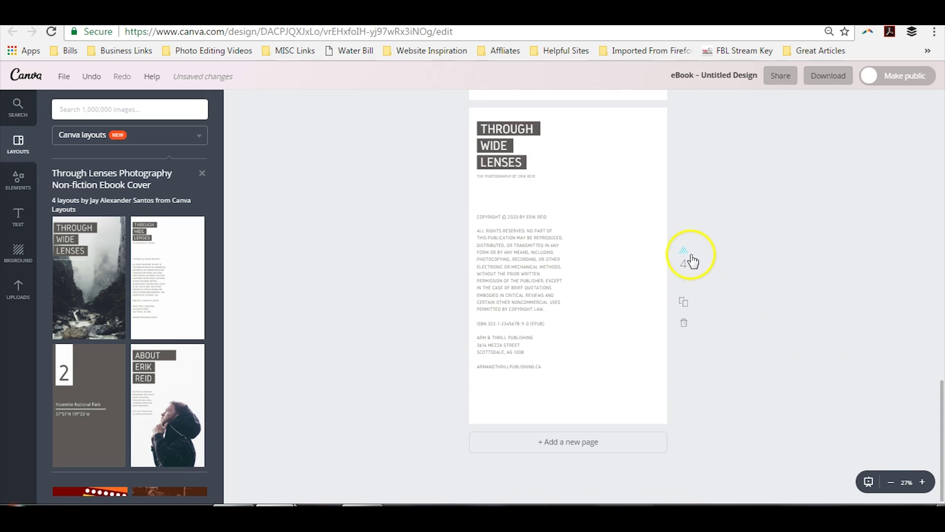
Delete the duplicated fourth page so the ebook ends at page 3
scroll(734, 312, "up", 8)
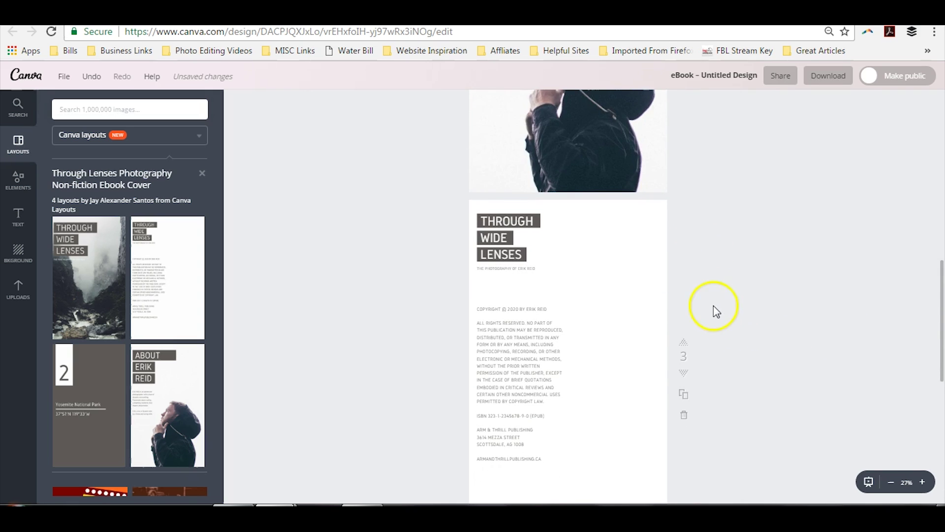
scroll(738, 351, "up", 3)
scroll(757, 352, "up", 10)
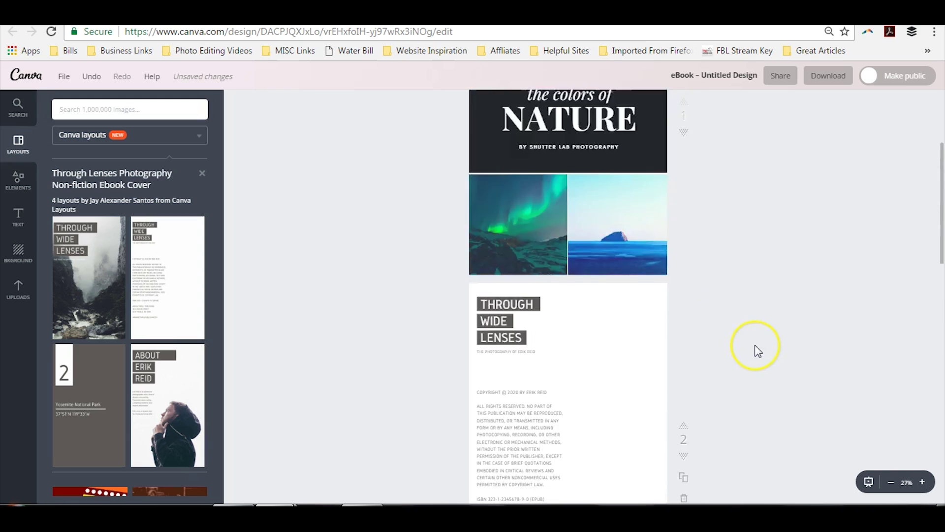
scroll(758, 351, "down", 4)
scroll(759, 351, "down", 3)
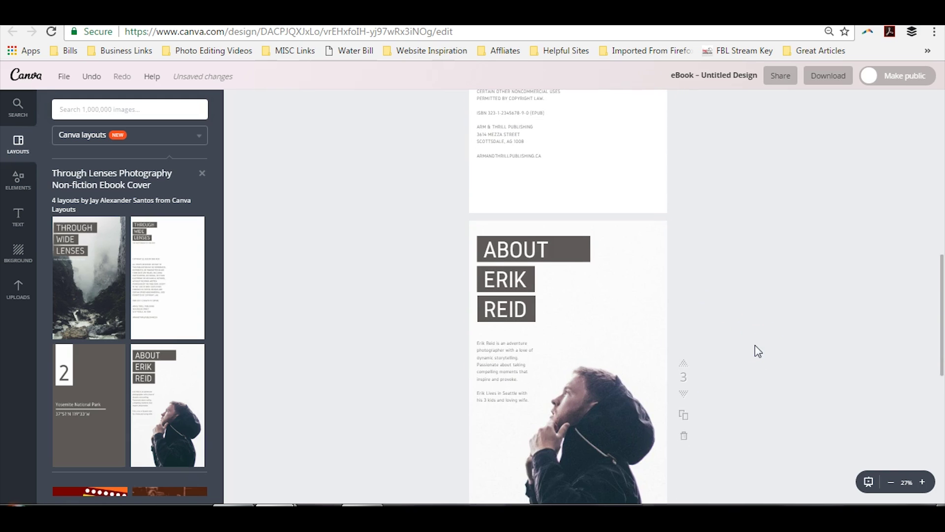
scroll(755, 351, "down", 5)
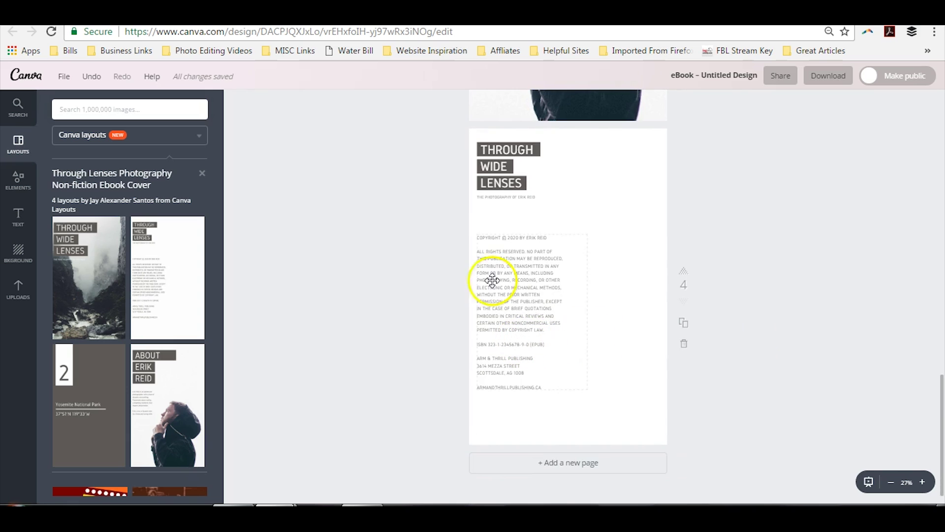
left_click(684, 343)
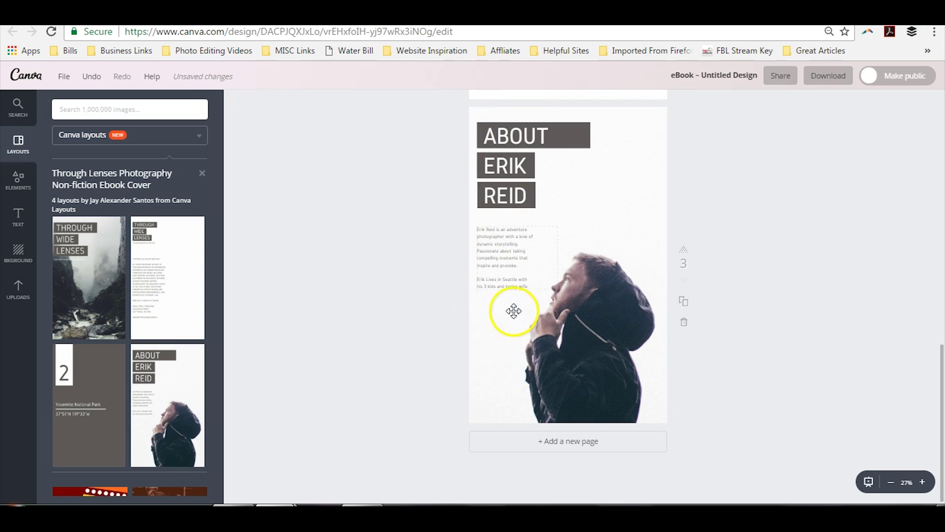
Group the ABOUT ERIK REID heading text and boxes, reposition the group, then ungroup it
left_click(523, 196)
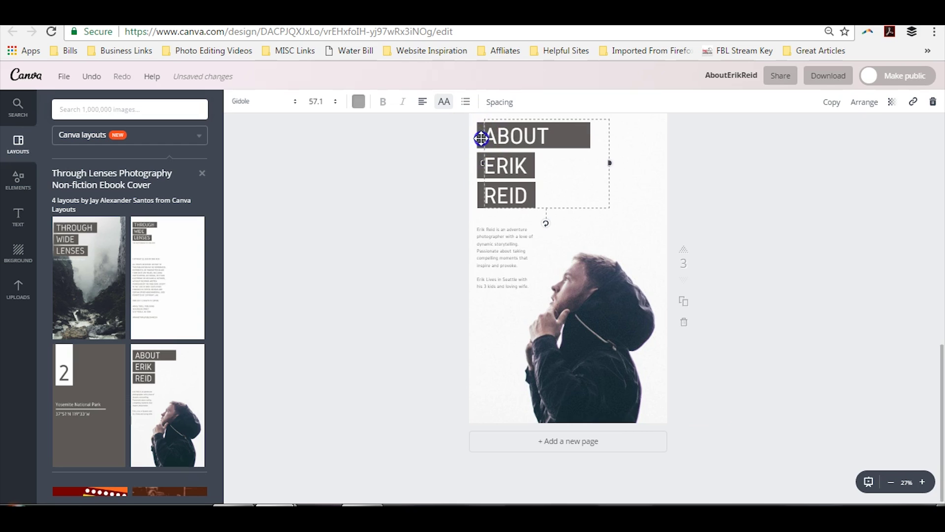
left_click(561, 224)
left_click(733, 170)
scroll(733, 172, "up", 2)
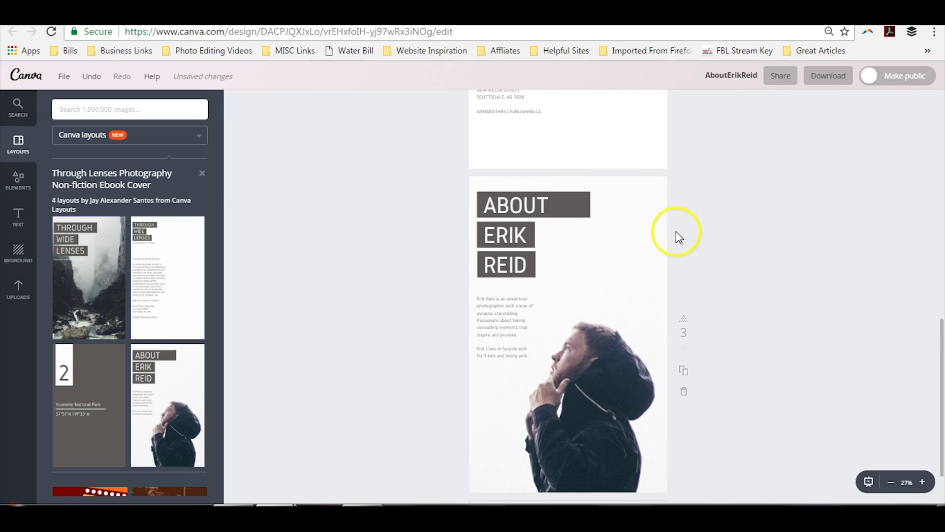
left_click_drag(661, 194, 673, 397)
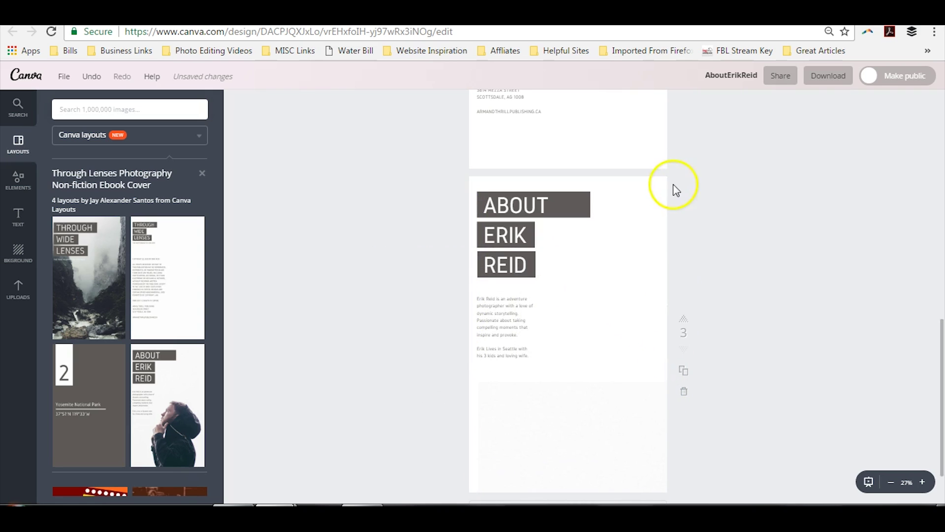
left_click_drag(730, 198, 466, 275)
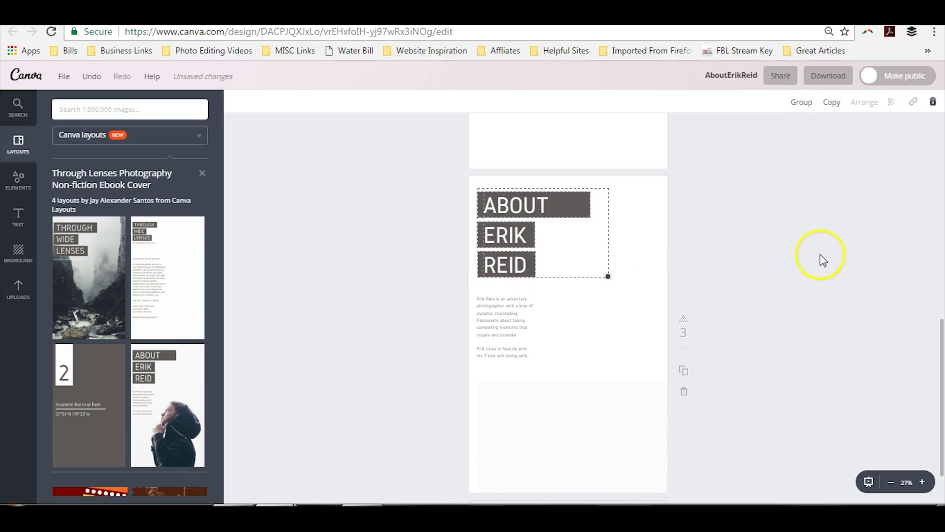
left_click(809, 102)
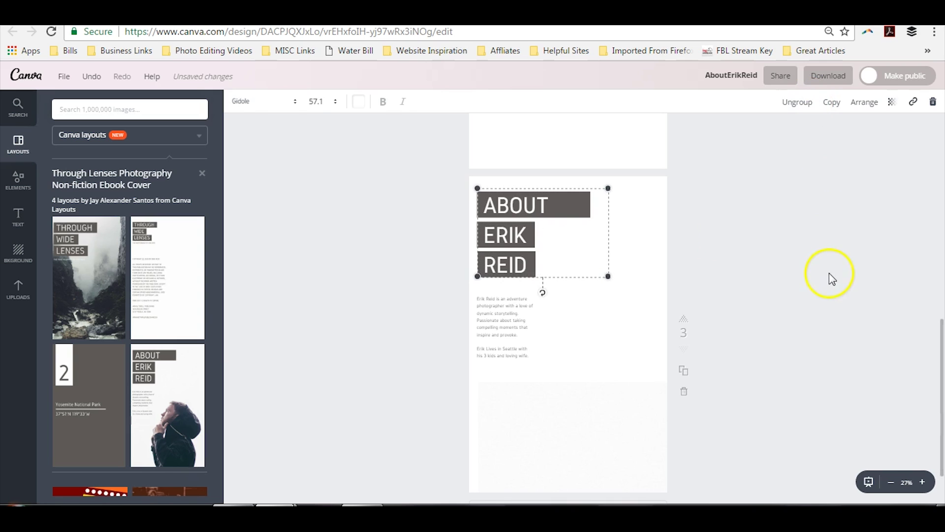
mouse_move(523, 213)
left_mouse_down()
mouse_move(625, 287)
mouse_move(606, 317)
mouse_move(490, 392)
mouse_move(567, 221)
mouse_move(509, 377)
mouse_move(545, 206)
mouse_move(517, 192)
mouse_move(523, 214)
left_mouse_up()
left_click(795, 103)
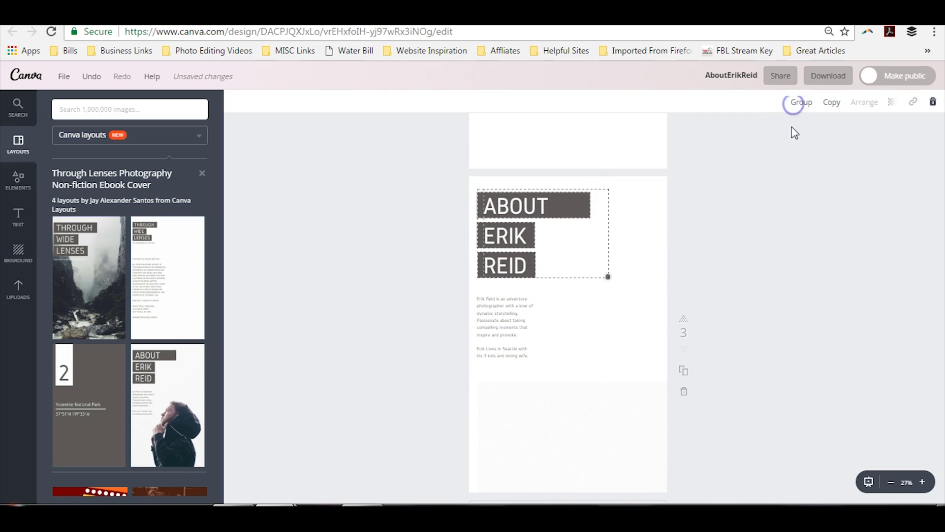
left_click(804, 238)
mouse_move(543, 201)
left_mouse_down()
mouse_move(614, 291)
mouse_move(566, 205)
mouse_move(540, 184)
mouse_move(561, 211)
mouse_move(537, 207)
mouse_move(542, 200)
left_mouse_up()
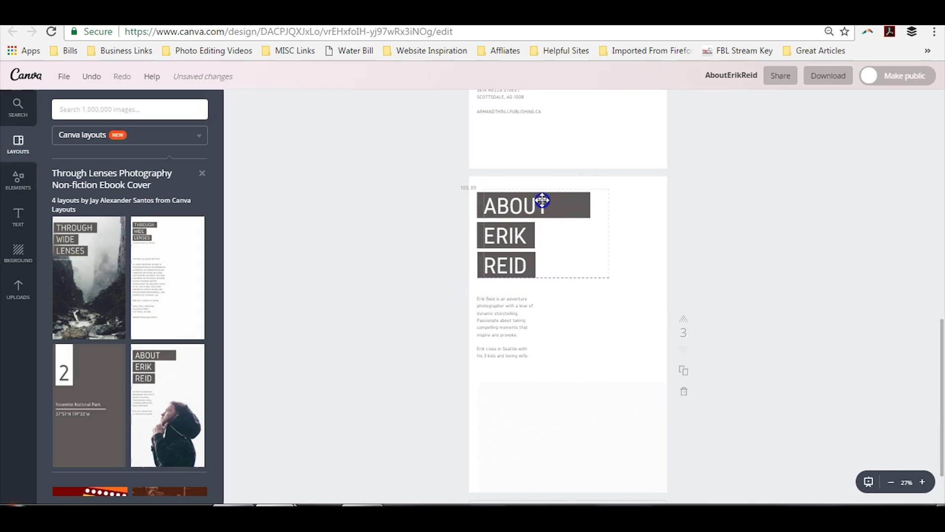
Bring the portrait photo back onto page 3 and settle it into its final position
left_click_drag(601, 479, 603, 283)
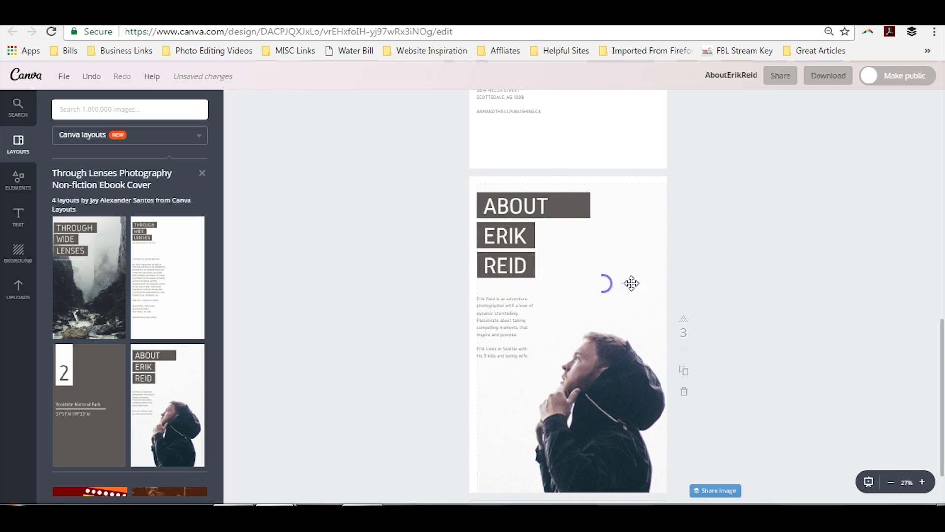
left_click_drag(607, 338, 553, 383)
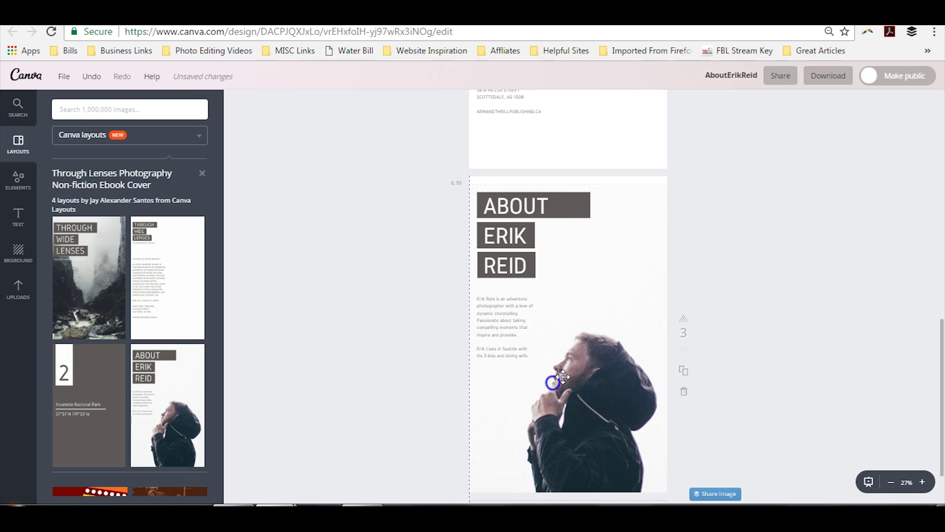
left_click_drag(610, 367, 609, 355)
left_click(826, 340)
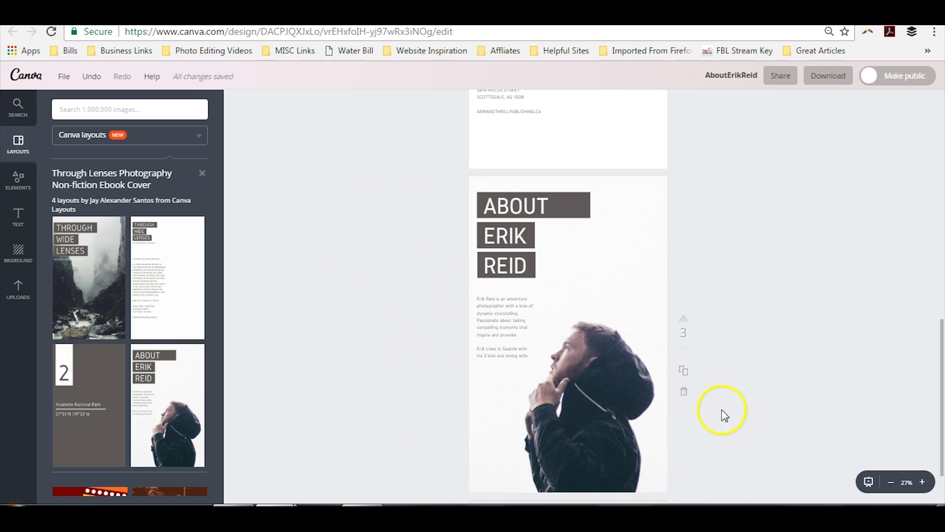
scroll(307, 312, "up", 12)
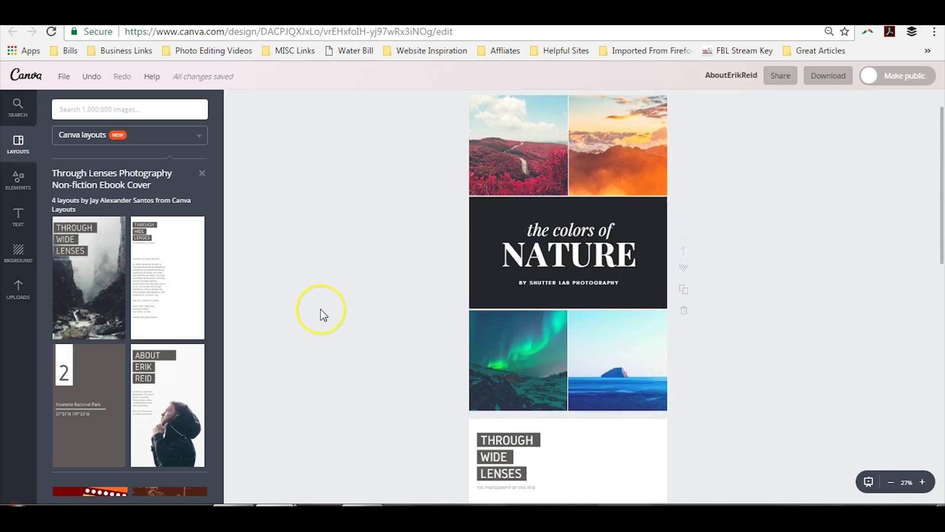
scroll(322, 315, "down", 9)
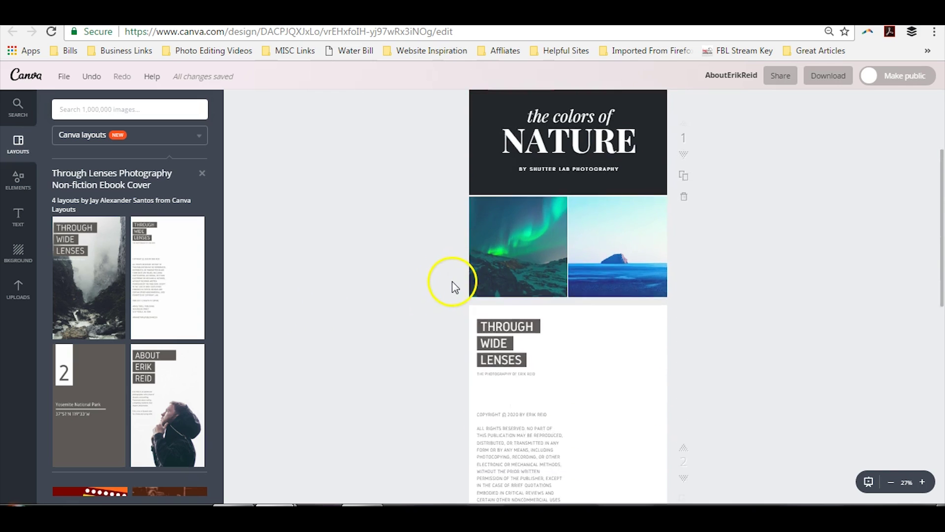
Set the download file type to PDF - Print with crop marks and bleed, then close the panel
scroll(450, 280, "down", 4)
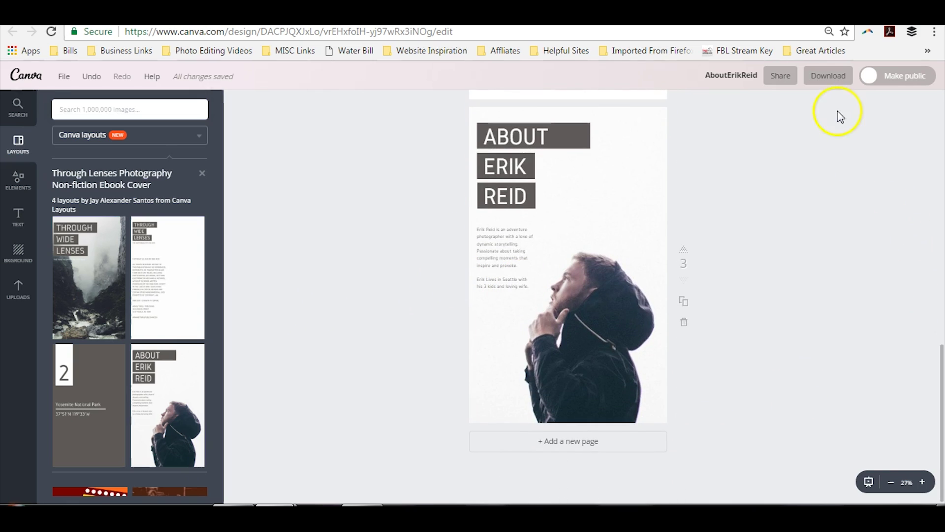
left_click(834, 80)
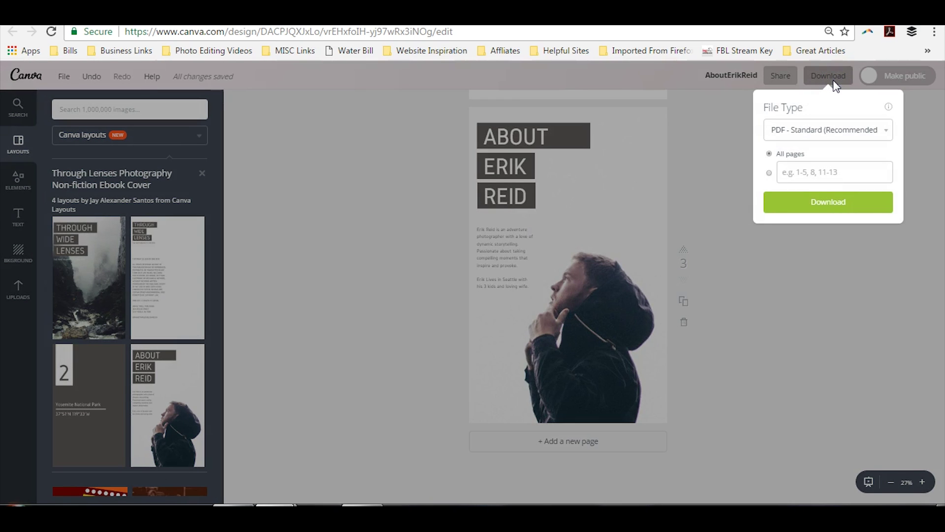
left_click(827, 143)
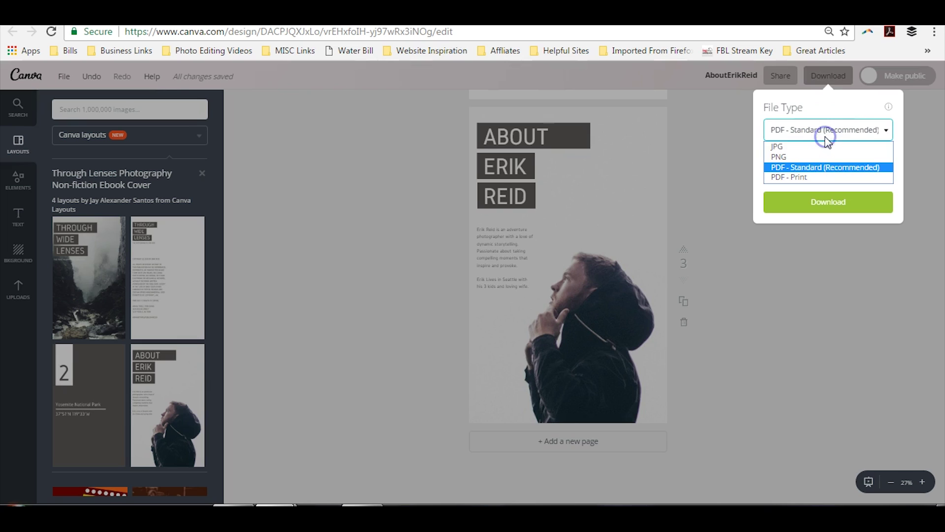
left_click(809, 176)
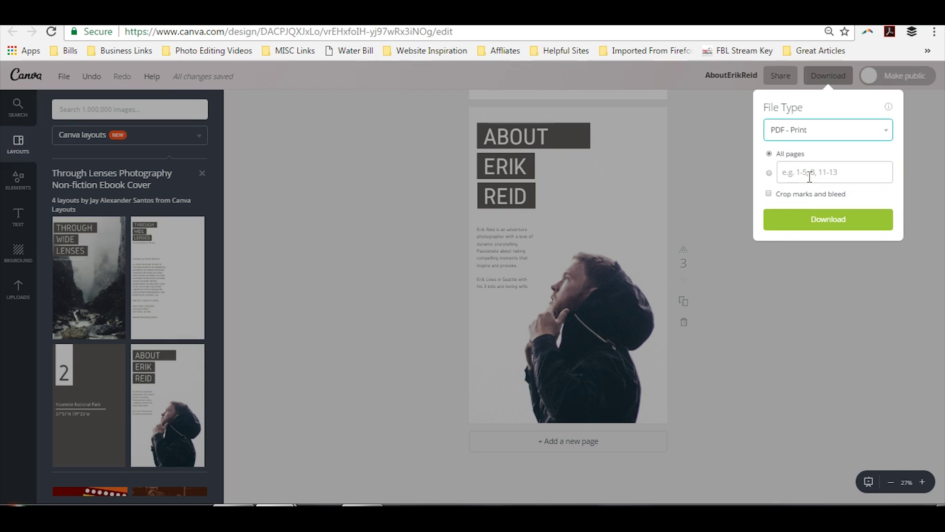
left_click(768, 194)
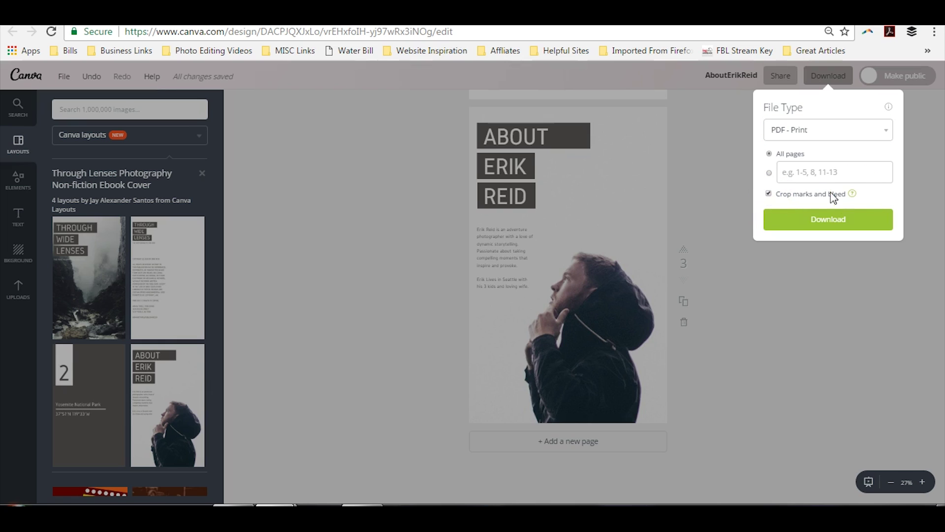
left_click(824, 256)
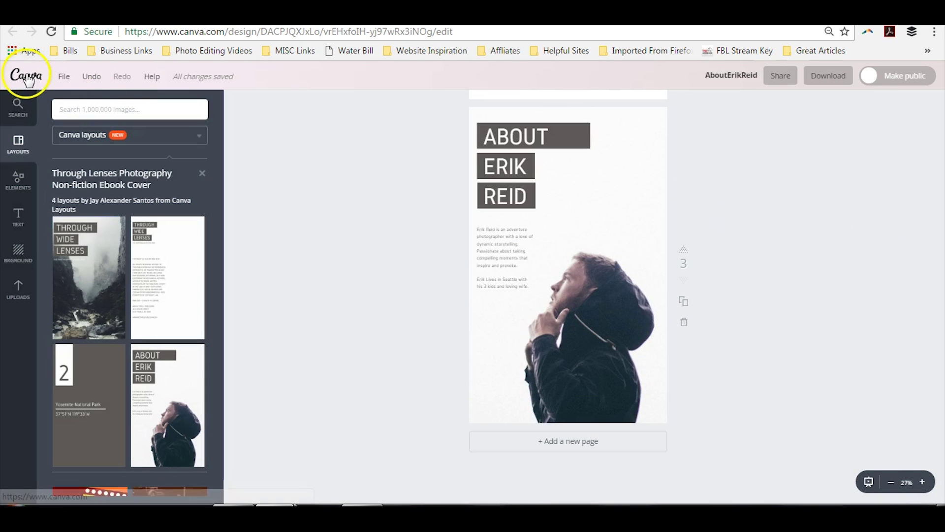
Start a new 8.5in × 11in Magazine design from the Canva home page
left_click(27, 79)
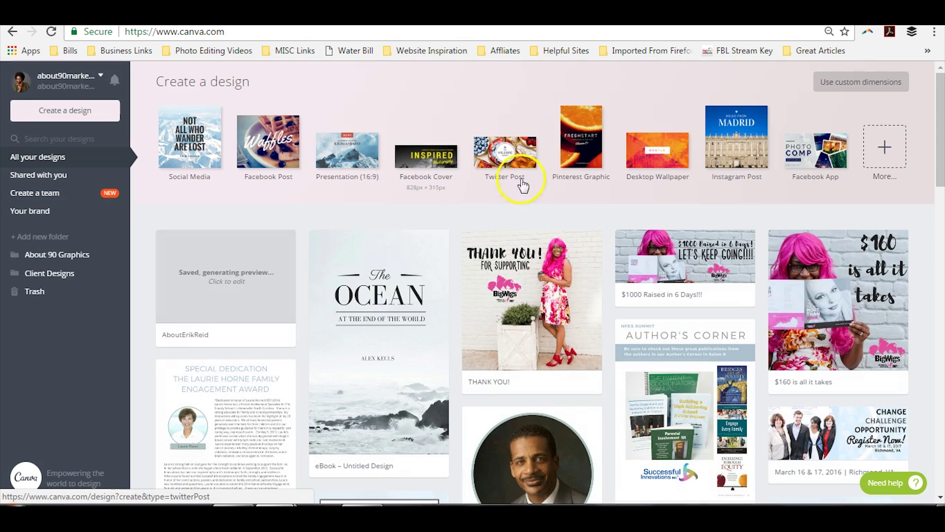
left_click(884, 148)
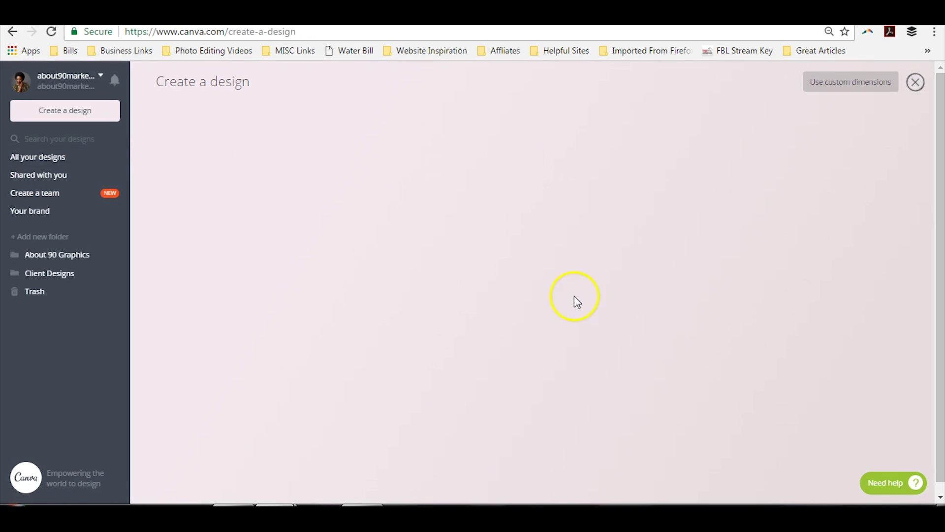
scroll(556, 271, "down", 2)
left_click(552, 270)
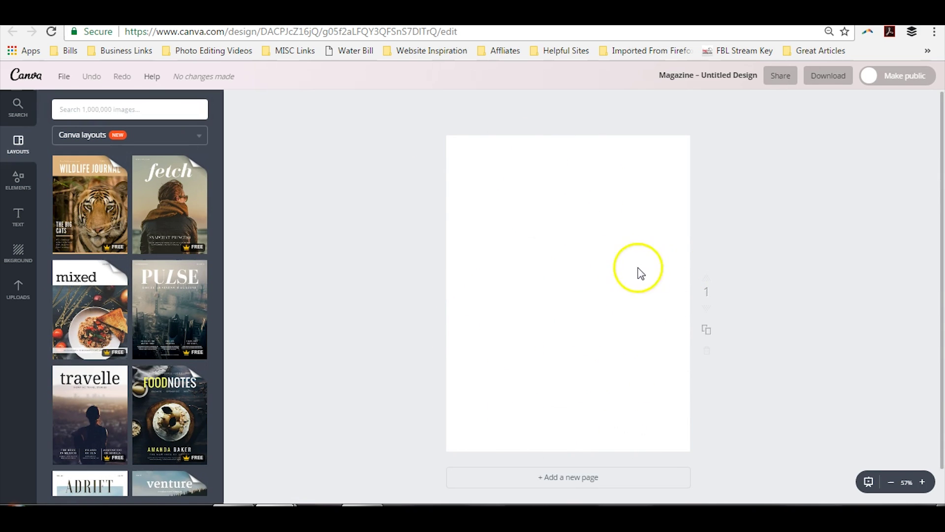
Fill pages 1–3 with the PULSE, BASIC ISN'T ALWAYS BAD and TRAVEL WHILE YOU ARE YOUNG layouts
left_click(156, 285)
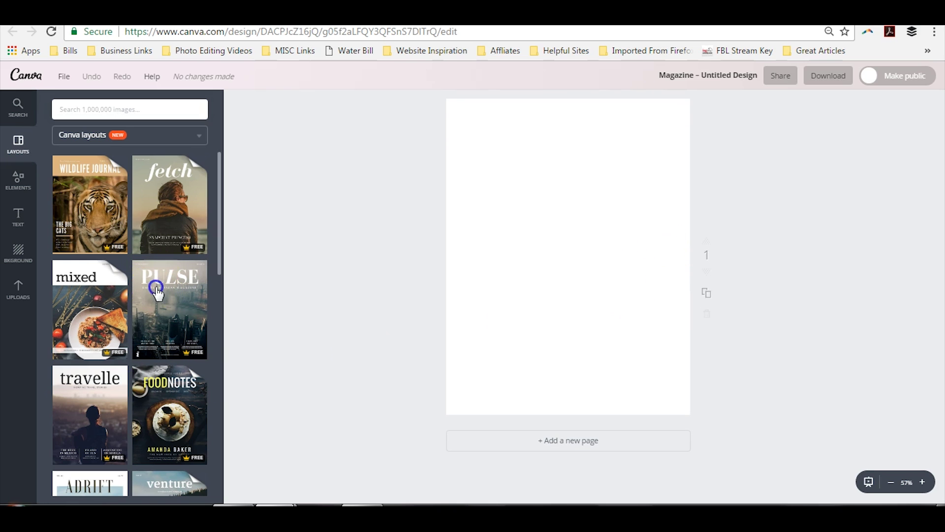
left_click(602, 443)
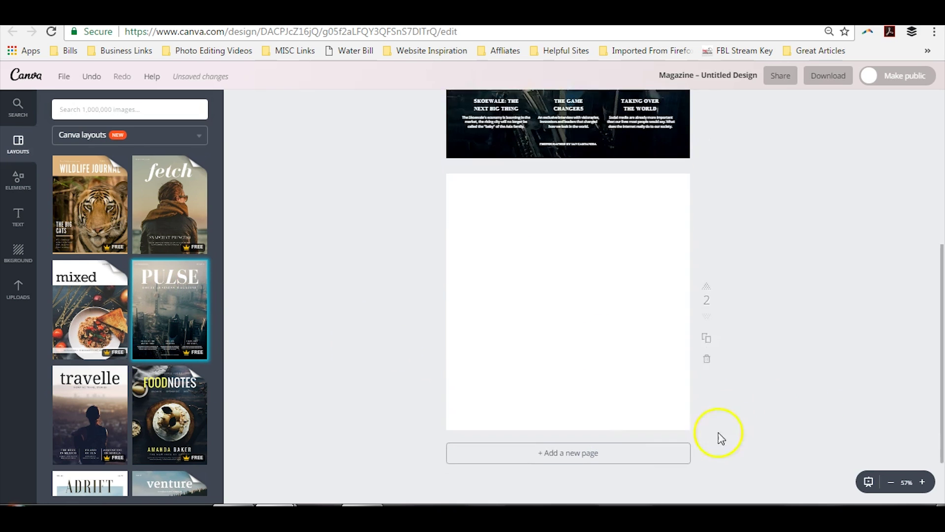
left_click(177, 202)
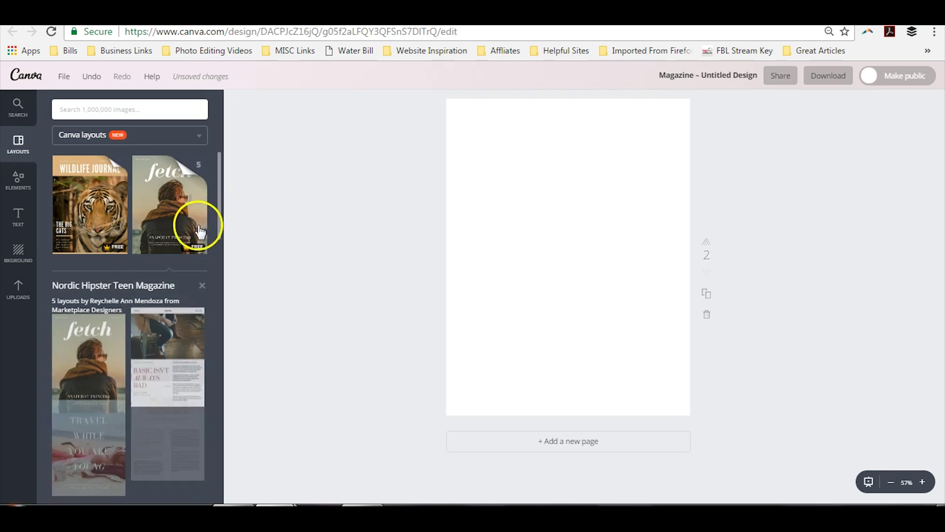
left_click(169, 348)
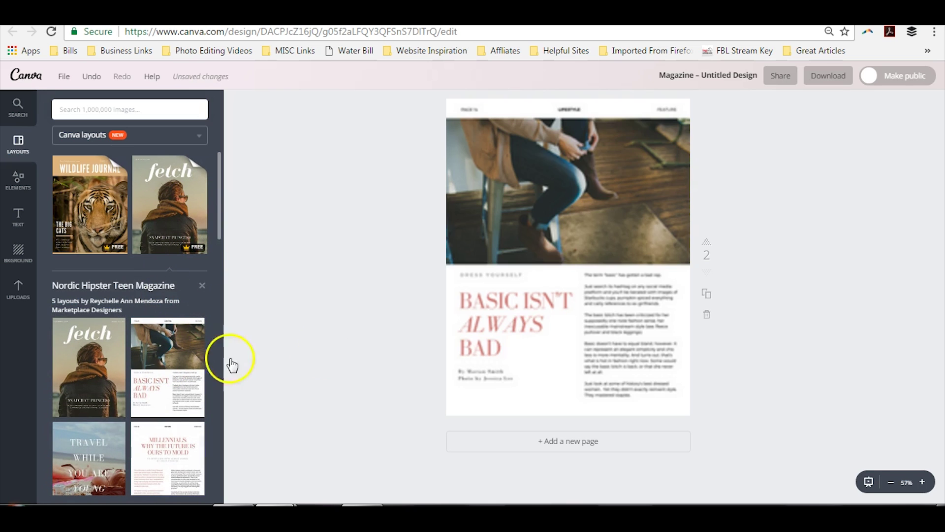
left_click(591, 450)
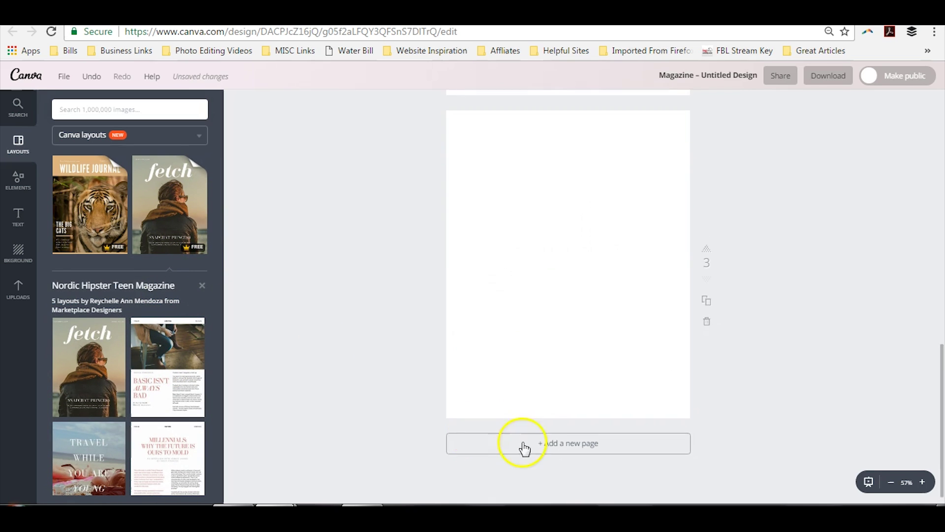
scroll(155, 406, "down", 3)
left_click(101, 342)
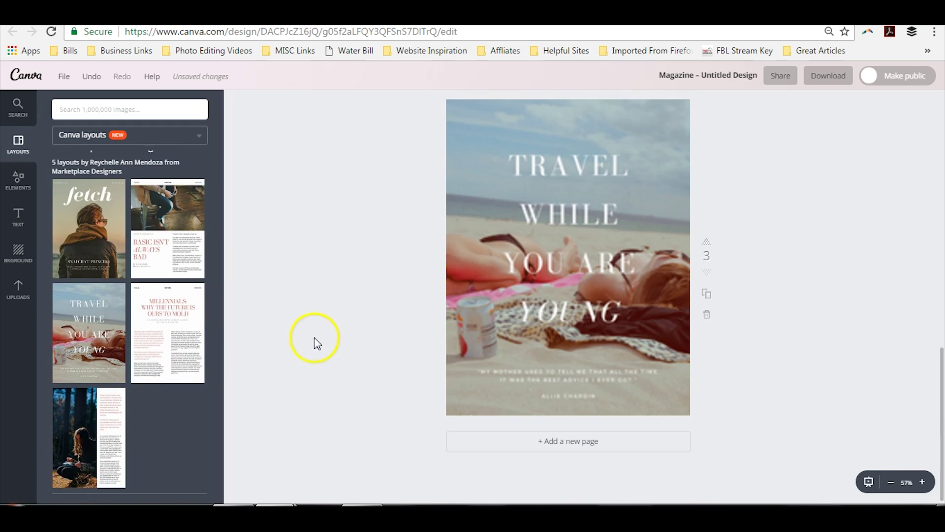
Add page 4 with the forest-girl article layout, followed by a blank fifth page
scroll(422, 326, "up", 10)
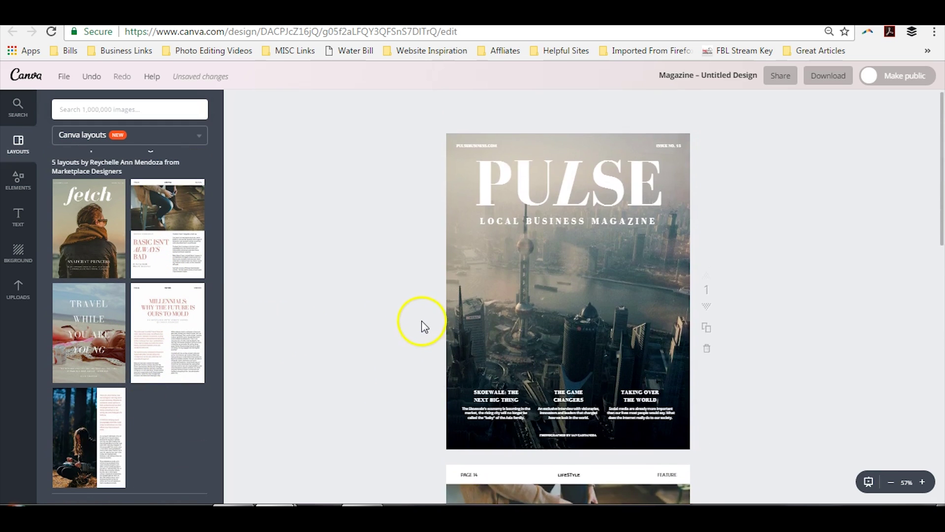
scroll(422, 324, "down", 6)
scroll(422, 324, "down", 5)
left_click(545, 447)
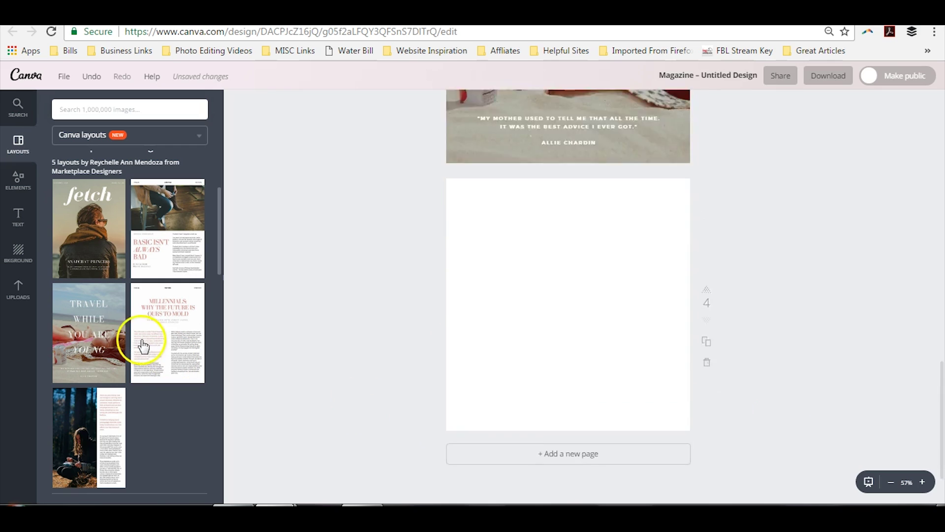
left_click(120, 401)
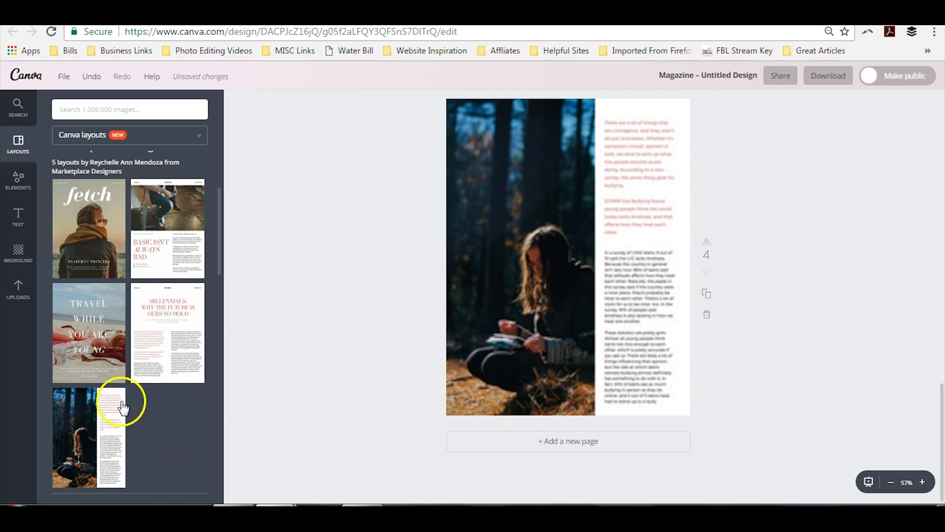
left_click(503, 446)
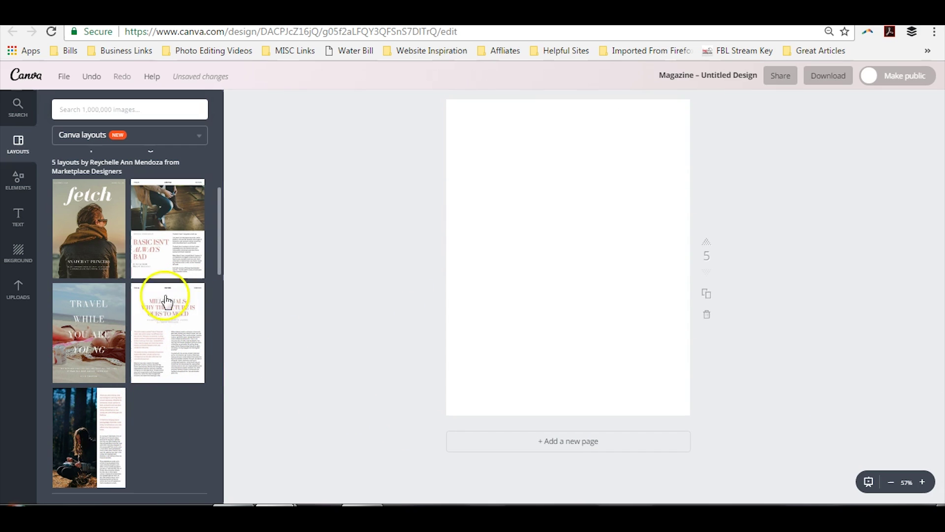
scroll(154, 328, "up", 3)
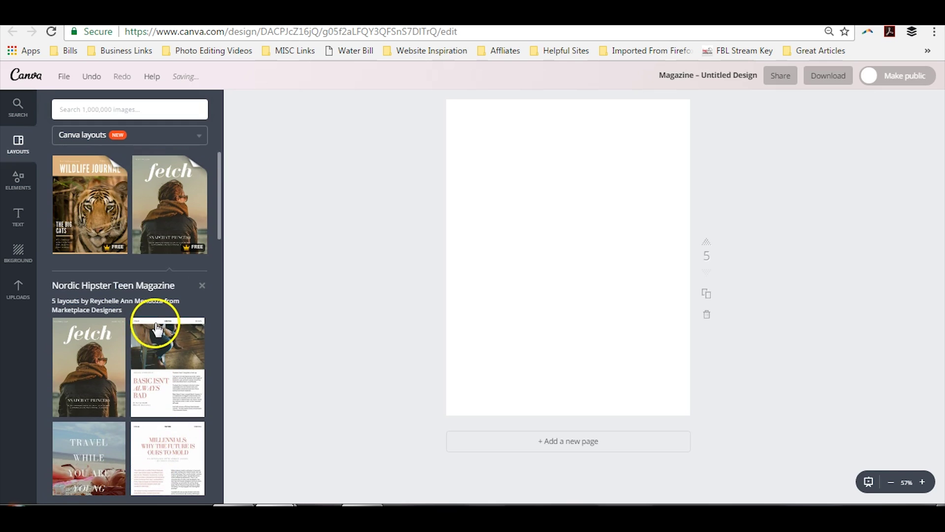
Open the Wildlife Journal layout set and browse it for the page 5 monkey layout
left_click(106, 175)
scroll(131, 315, "down", 5)
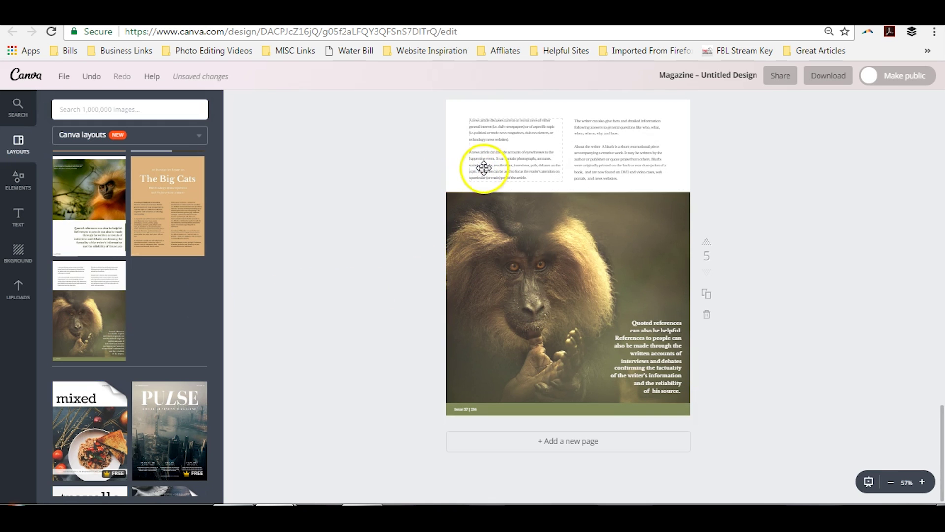
scroll(408, 208, "up", 15)
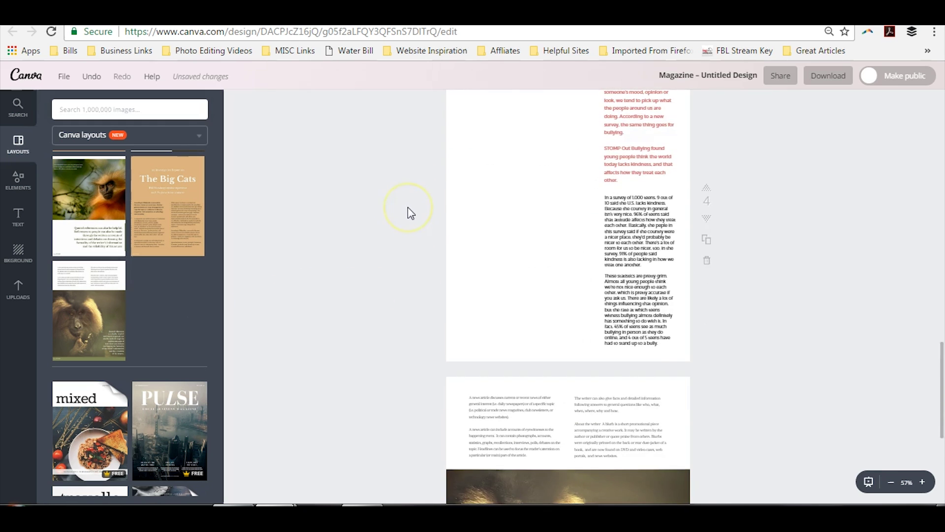
scroll(408, 207, "up", 4)
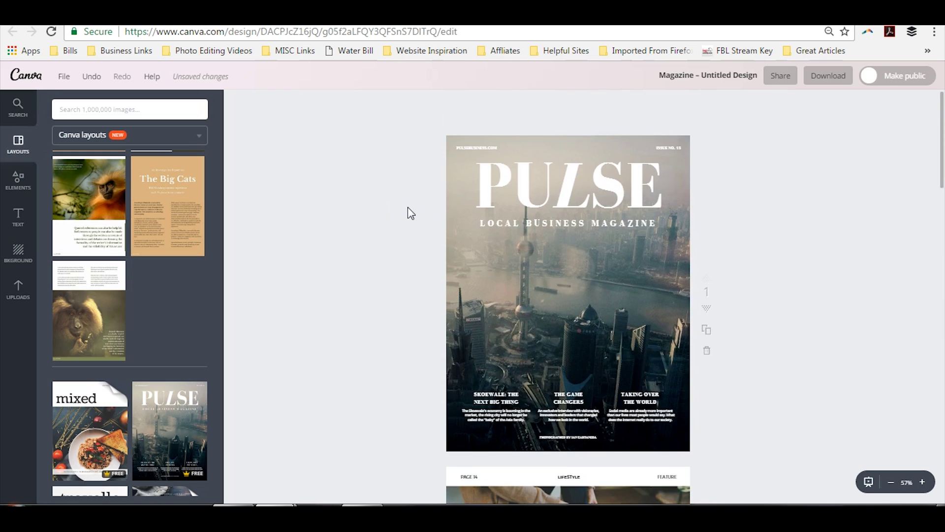
scroll(408, 208, "down", 12)
scroll(408, 212, "down", 9)
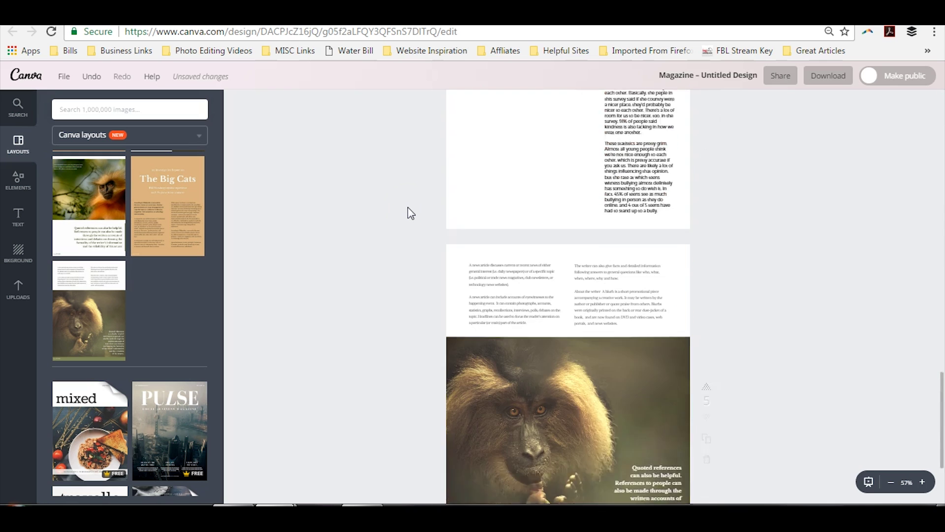
scroll(408, 212, "up", 12)
scroll(408, 207, "up", 8)
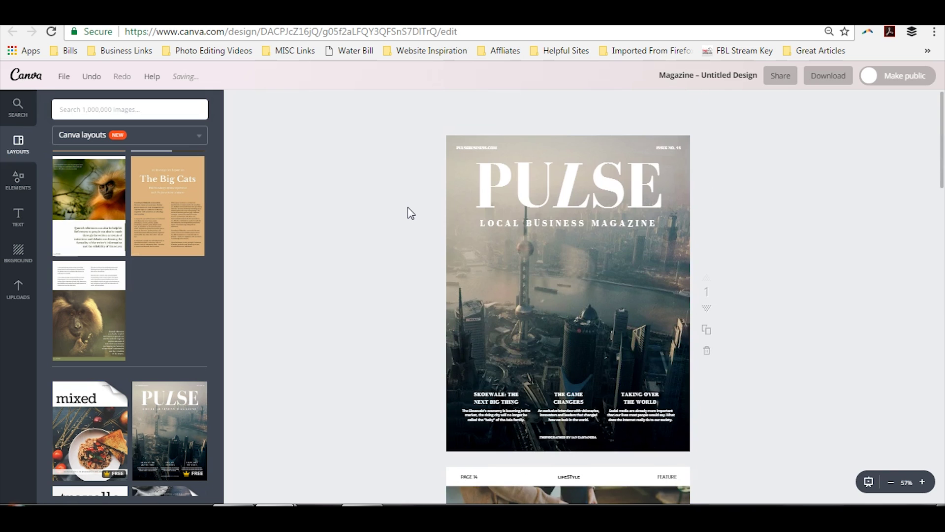
Try renaming and downloading the magazine, then move to the Pinterest booklets results
left_click(695, 78)
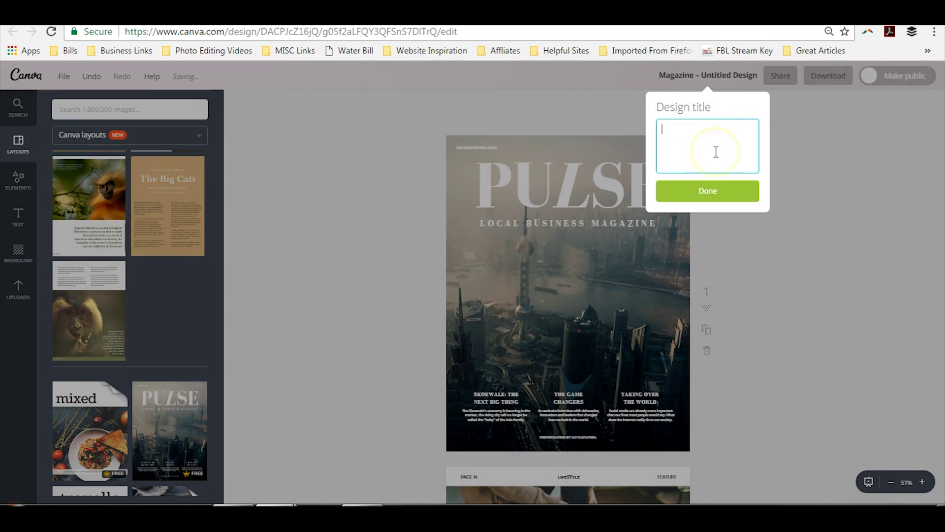
left_click(897, 206)
left_click(830, 79)
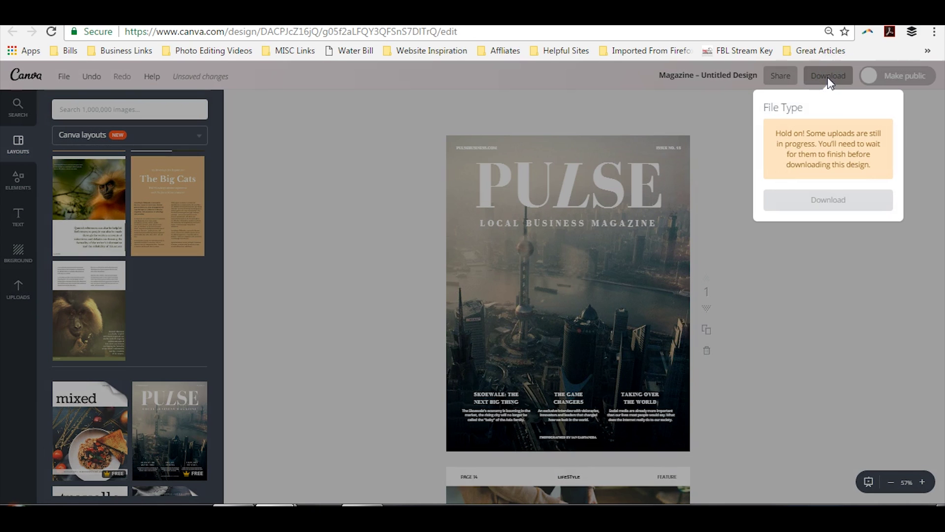
left_click(828, 77)
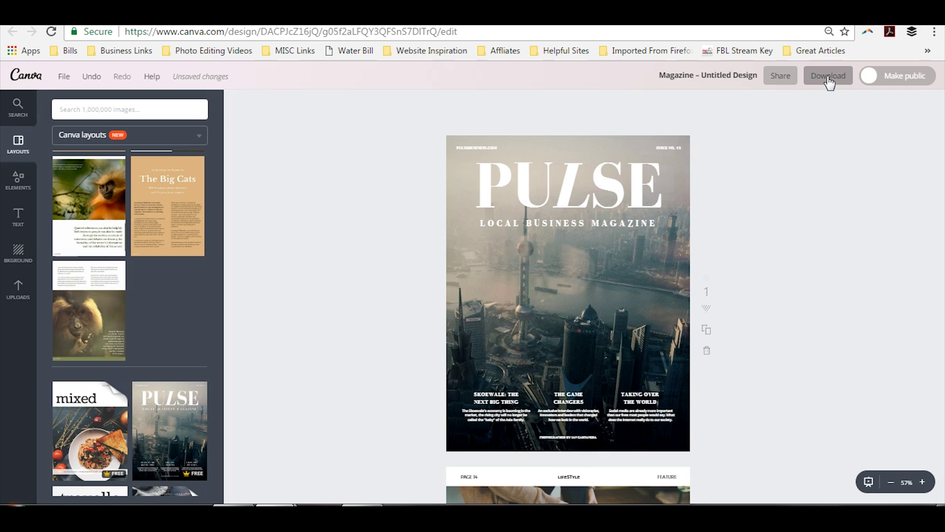
left_click(751, 127)
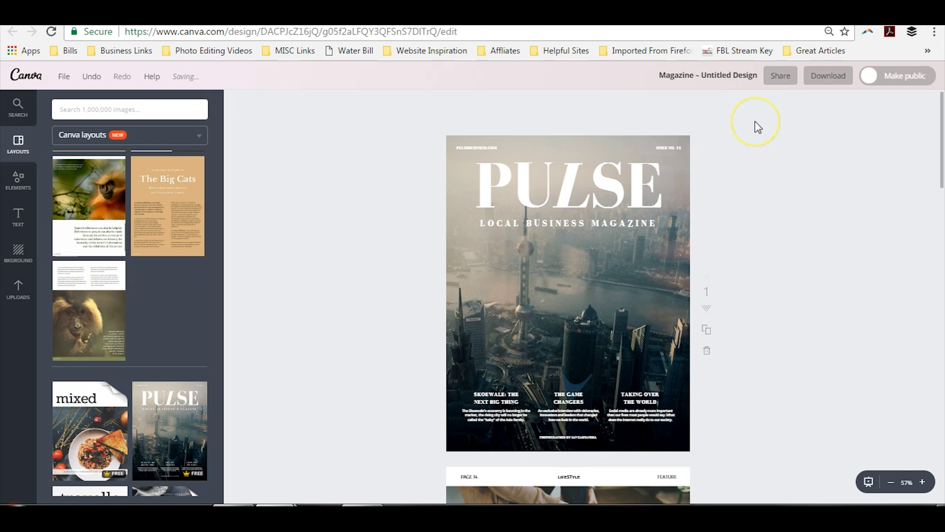
left_click(276, 17)
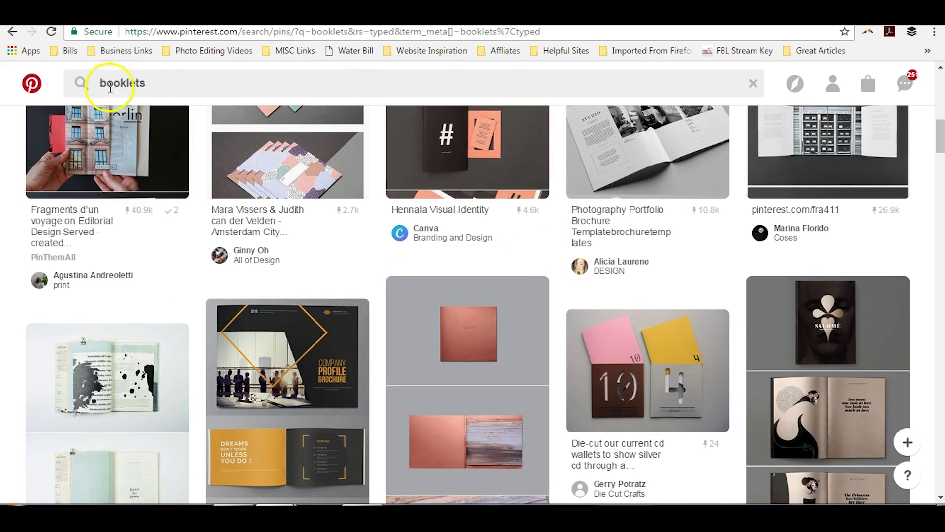
Scroll through Pinterest's 'booklets' results for brochure and booklet design ideas
scroll(480, 266, "up", 3)
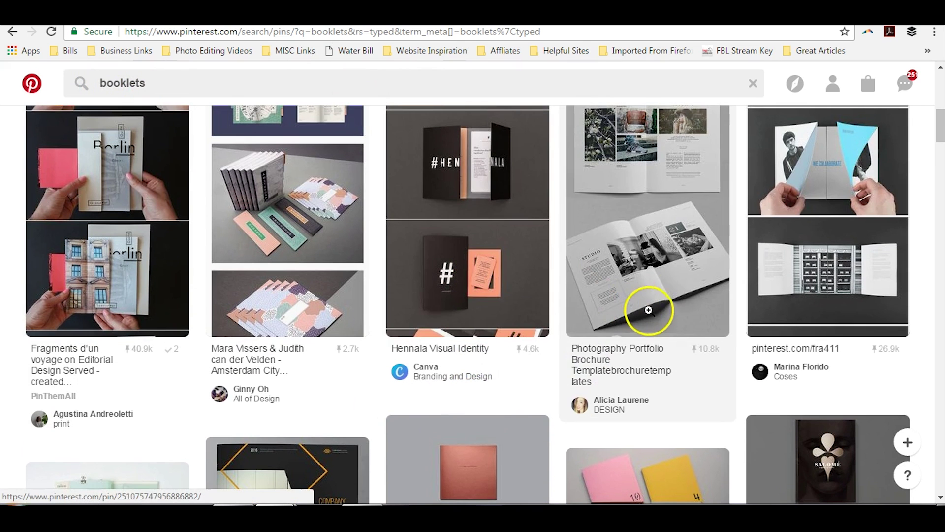
scroll(714, 251, "down", 5)
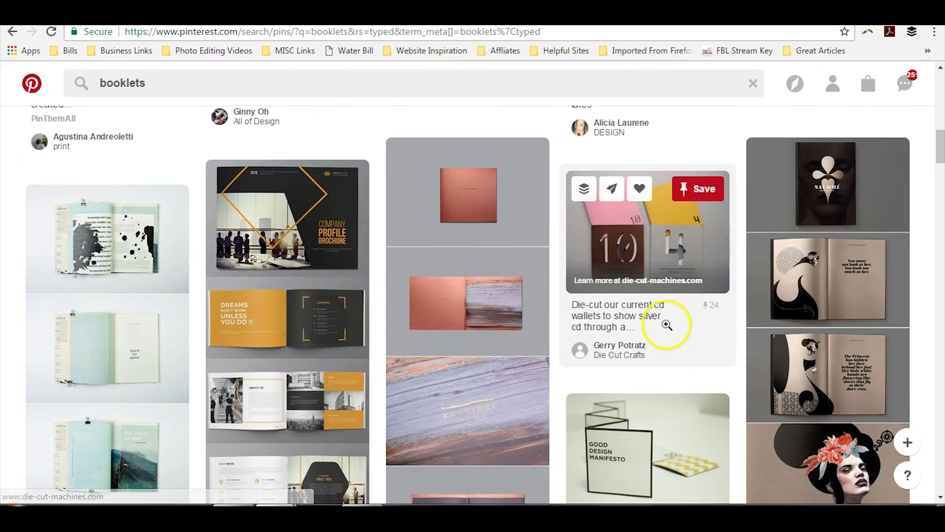
scroll(788, 339, "down", 3)
scroll(803, 276, "down", 8)
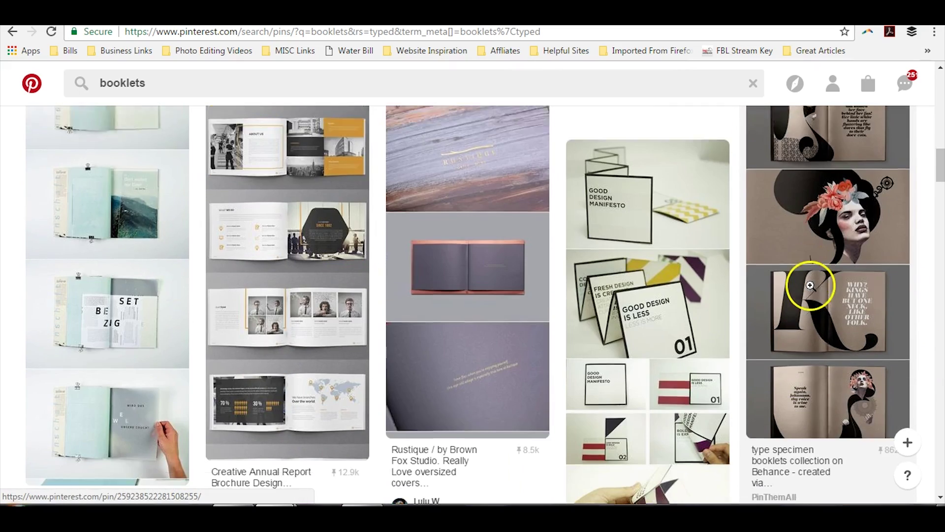
scroll(783, 274, "down", 6)
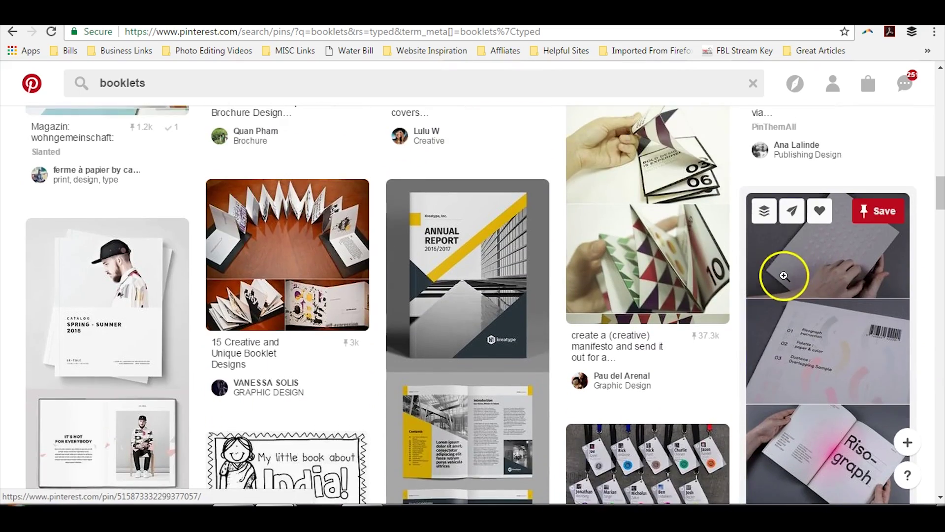
scroll(535, 232, "up", 4)
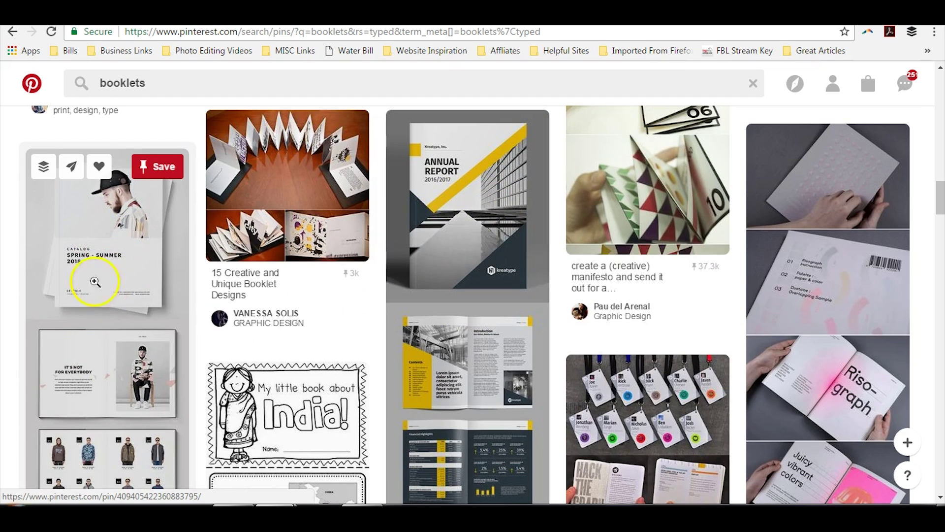
scroll(565, 281, "down", 15)
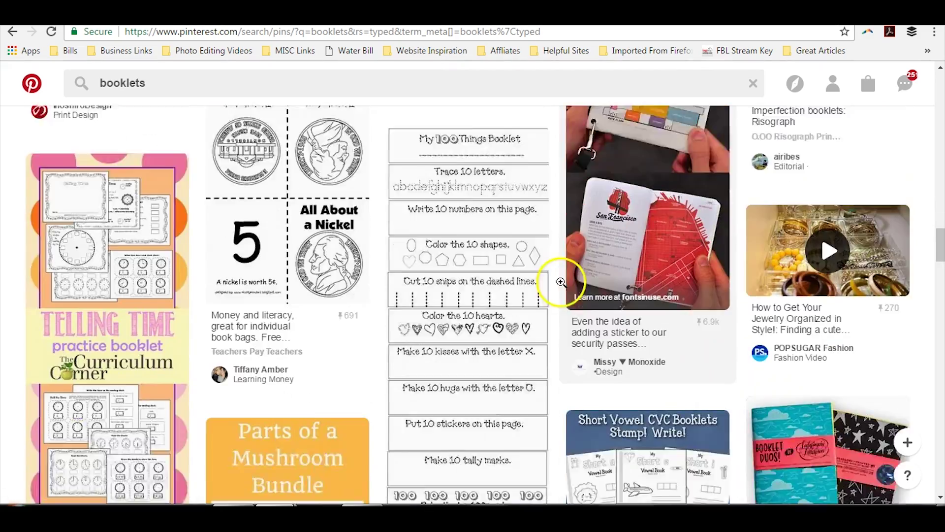
scroll(560, 281, "down", 15)
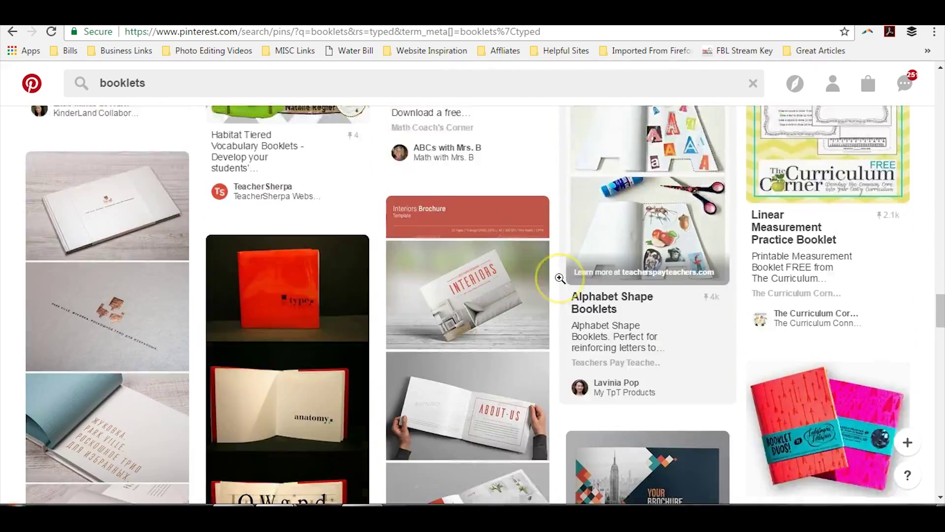
scroll(560, 279, "down", 15)
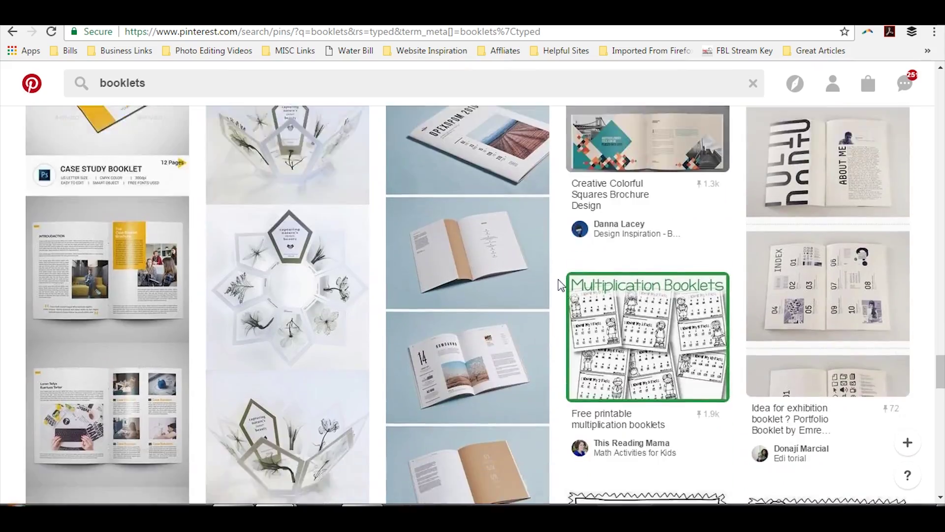
scroll(560, 284, "down", 15)
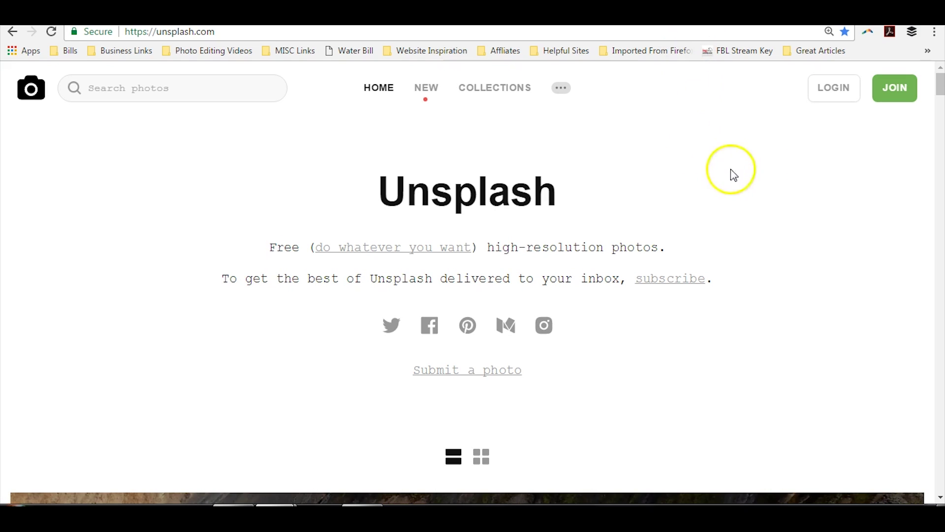
Glance back over the Canva magazine editor with the PULSE cover
left_click(641, 15)
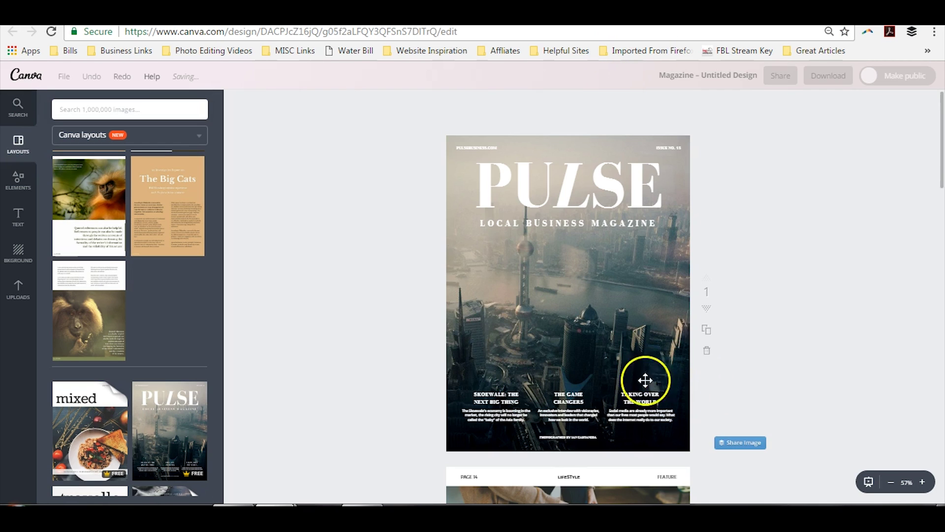
scroll(660, 356, "down", 15)
scroll(653, 356, "up", 15)
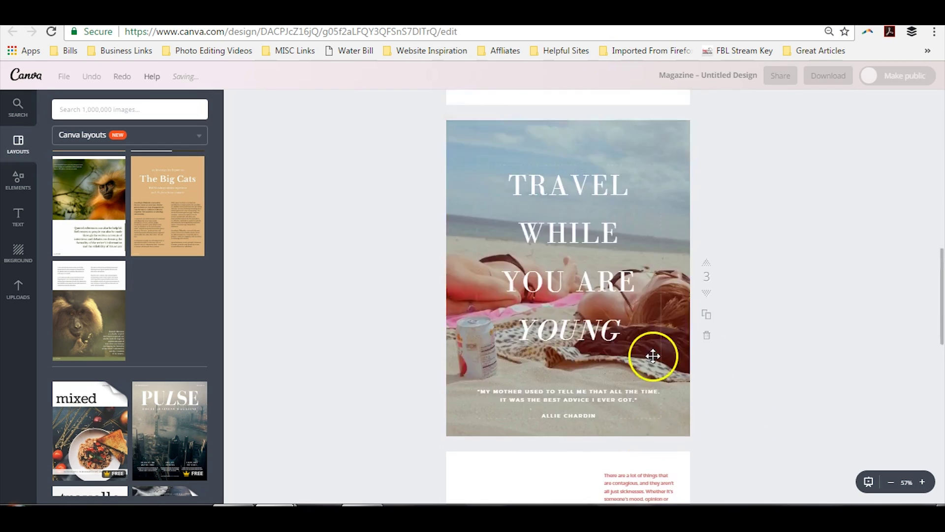
Scroll the Unsplash home feed of free high-resolution photos
left_click(729, 15)
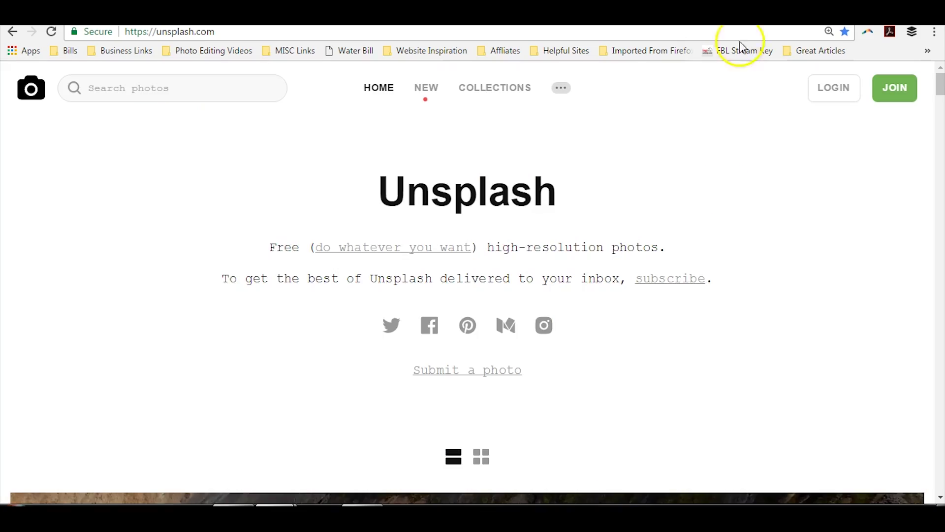
scroll(798, 295, "down", 10)
scroll(793, 292, "down", 15)
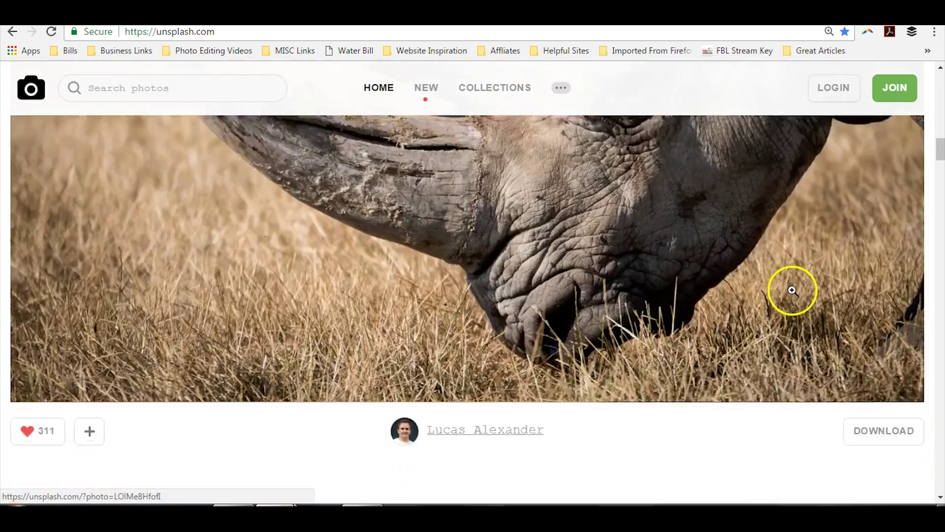
scroll(790, 288, "down", 15)
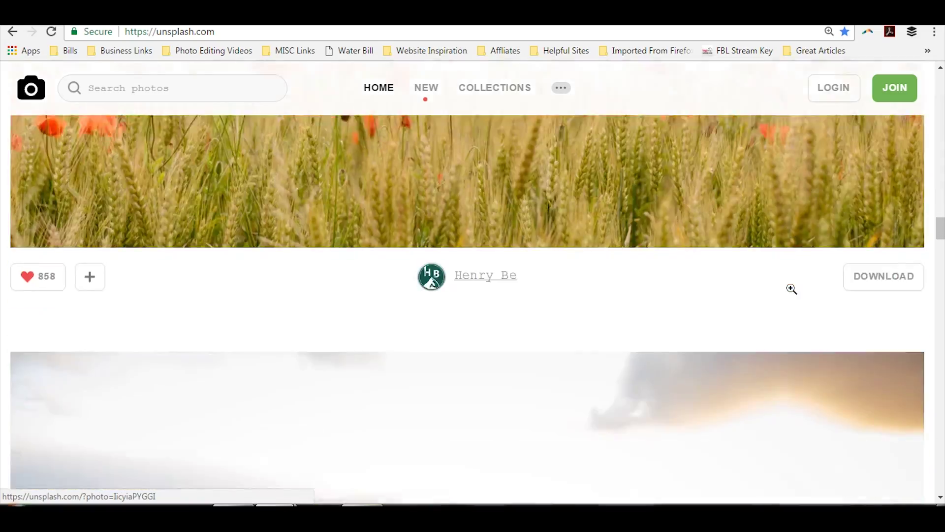
scroll(791, 291, "down", 10)
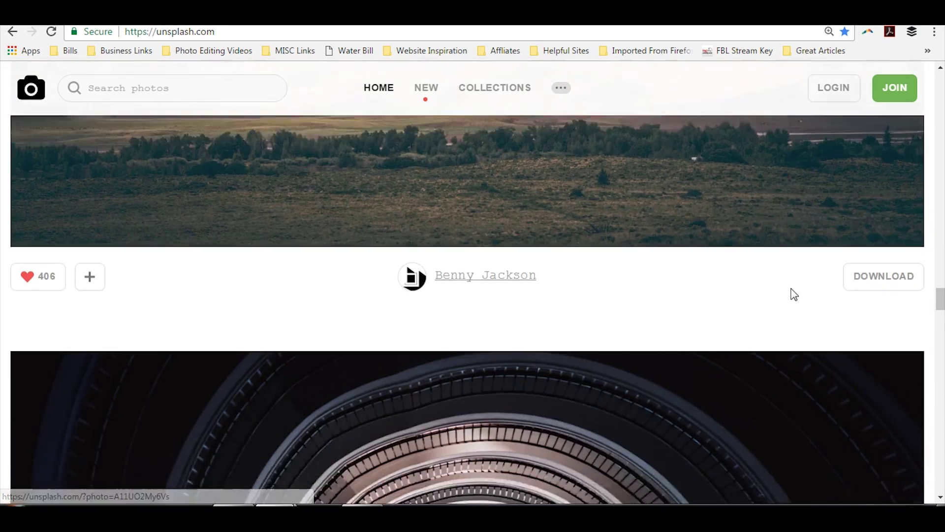
left_click(644, 14)
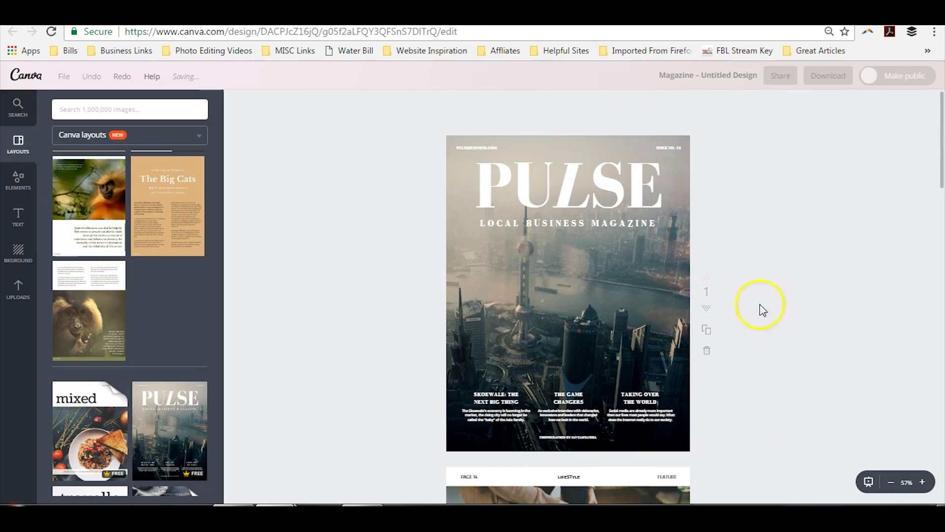